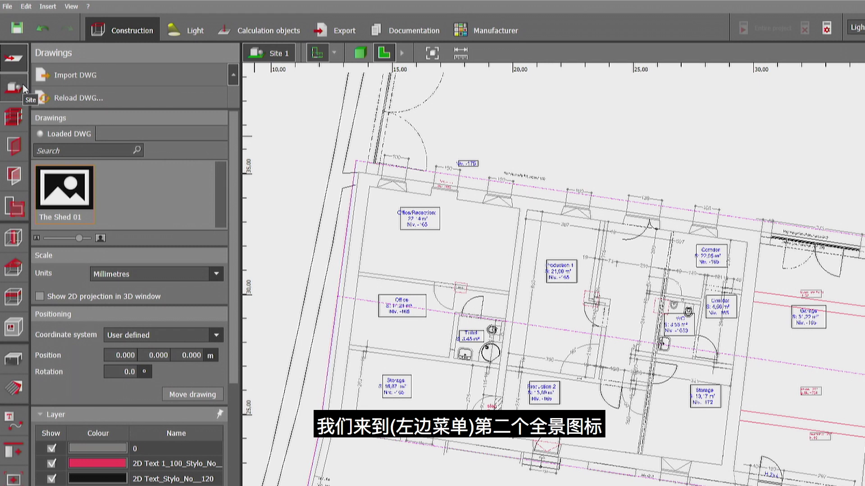
- Review the site settings, keeping maintenance factor 0.67 and location Lüdenscheid
click(22, 85)
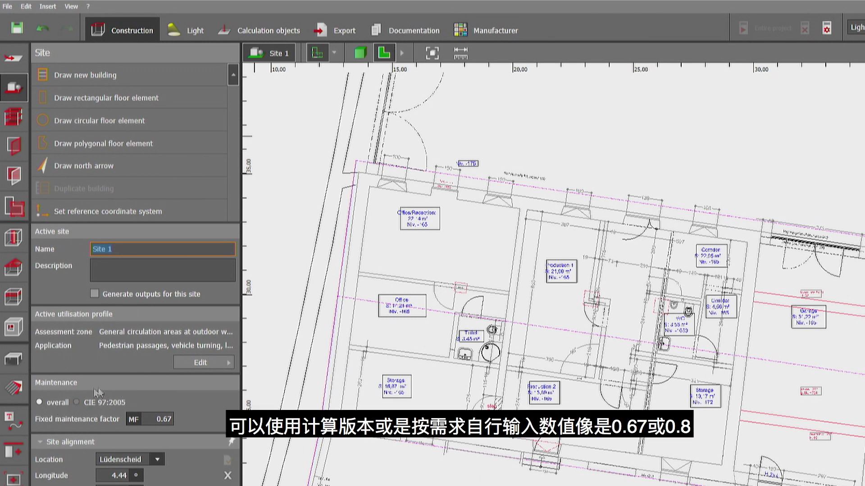
click(157, 419)
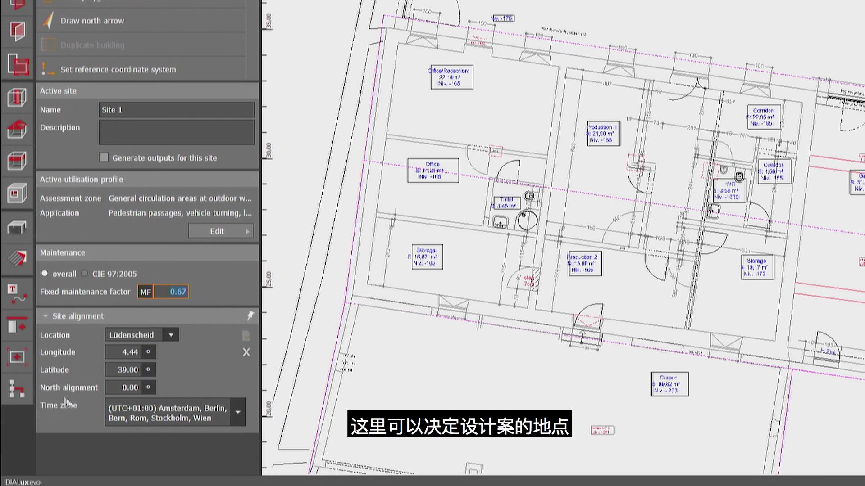
click(174, 338)
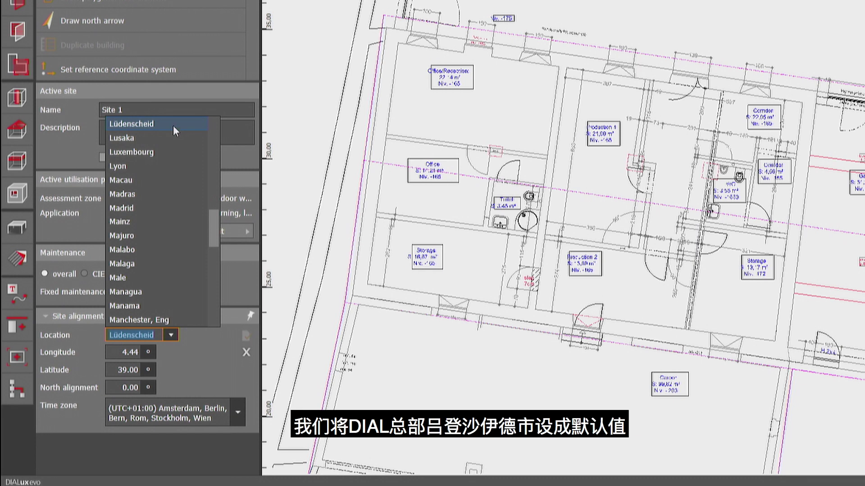
click(187, 377)
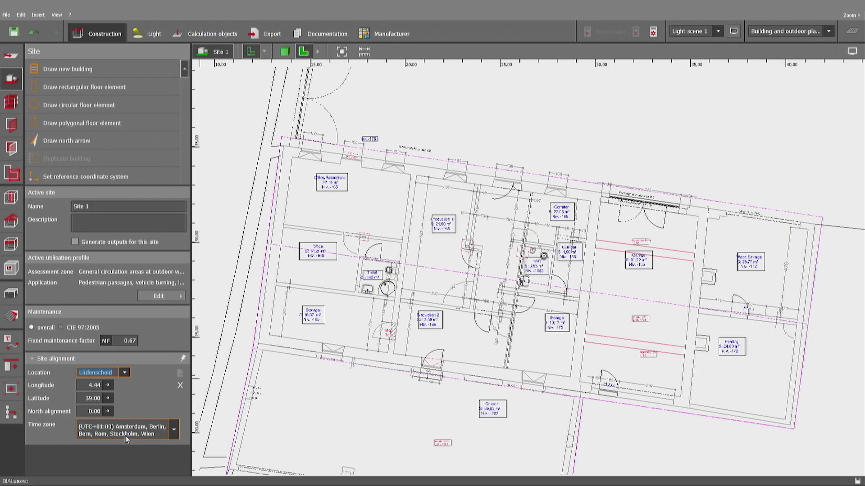
- Draw a new one-storey building and enter 7.24 m as its total height
click(117, 70)
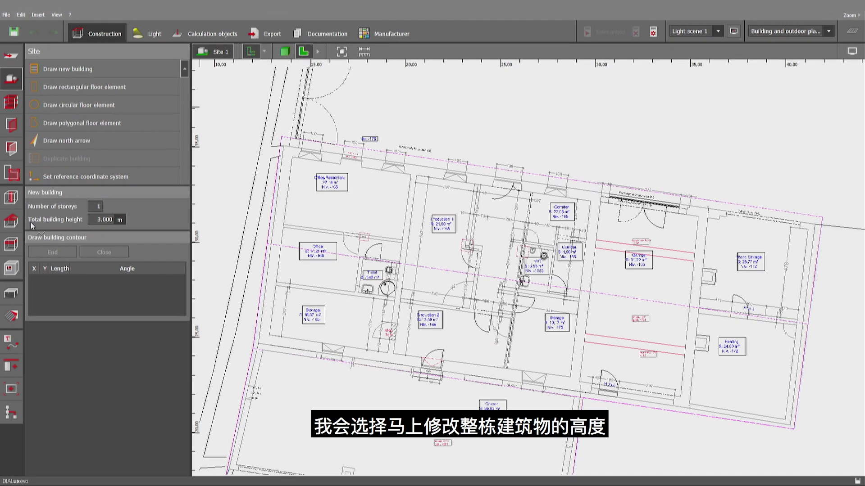
click(105, 220)
scroll(648, 315, up, 1)
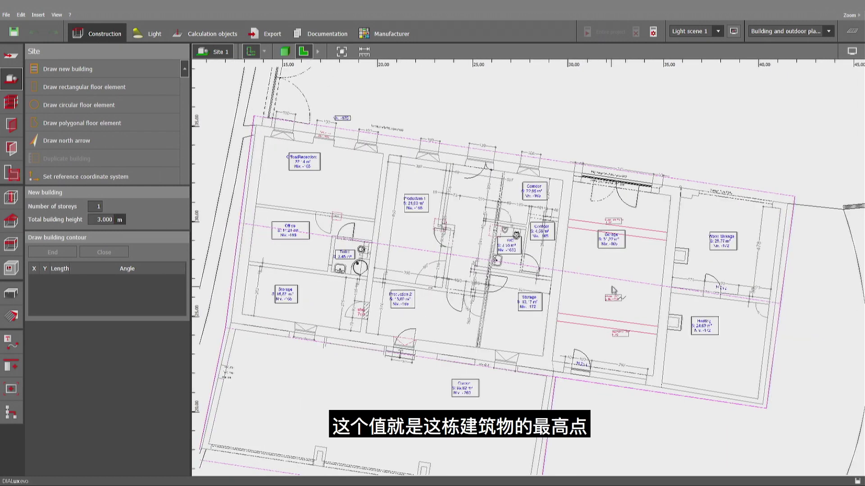
scroll(617, 310, up, 2)
scroll(617, 310, up, 2)
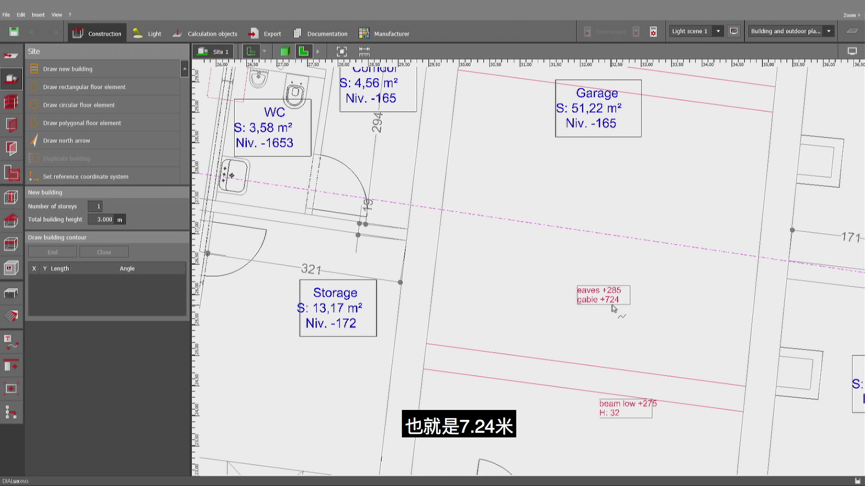
click(95, 218)
text(7.24)
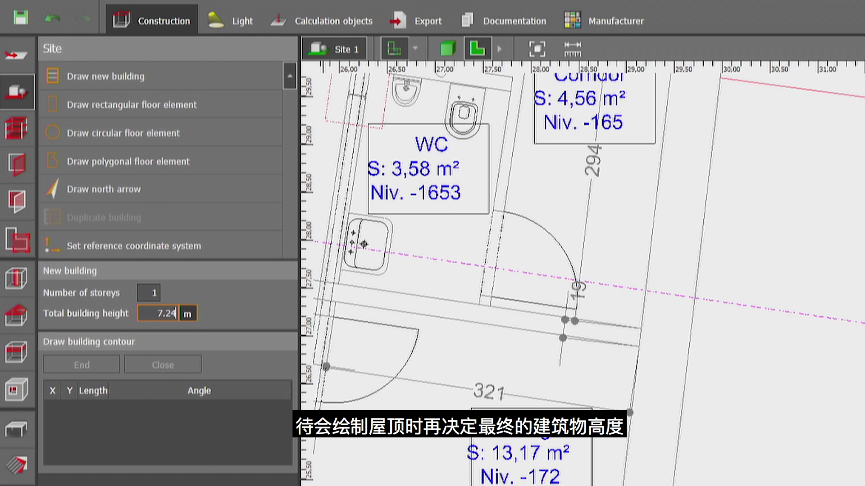
key(Return)
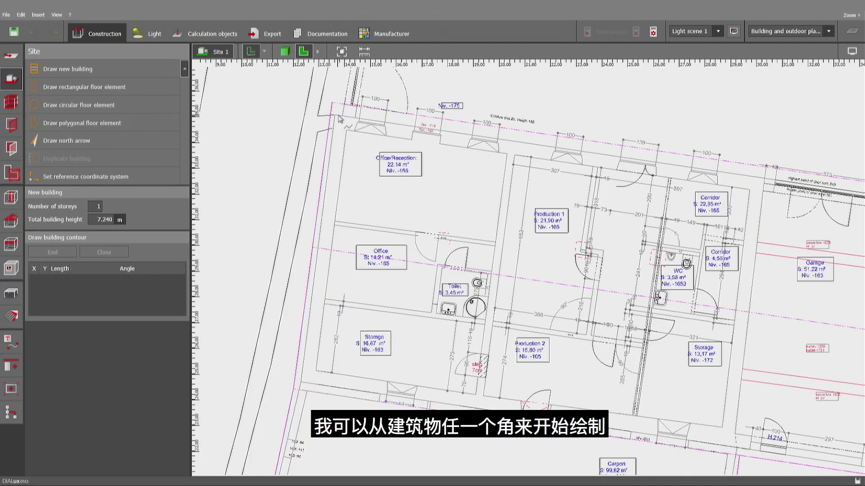
- Trace the outer wall corners on the plan and close the outline into Building 1
right_drag(761, 255, 560, 216)
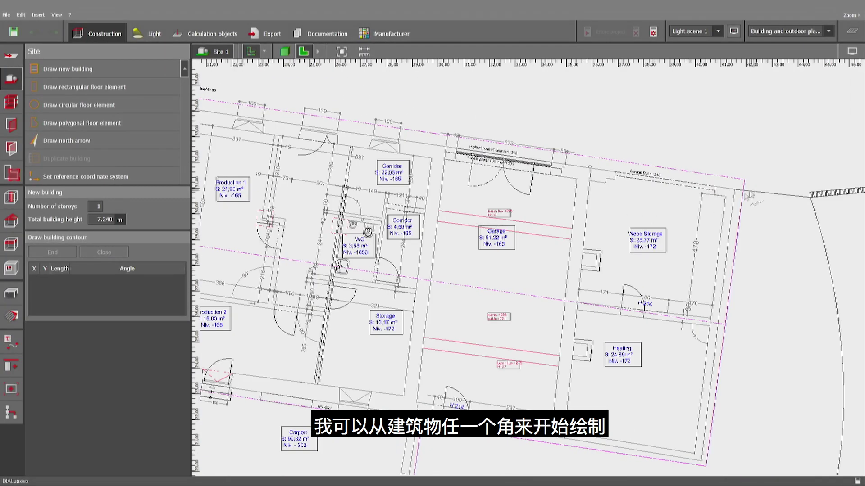
click(735, 191)
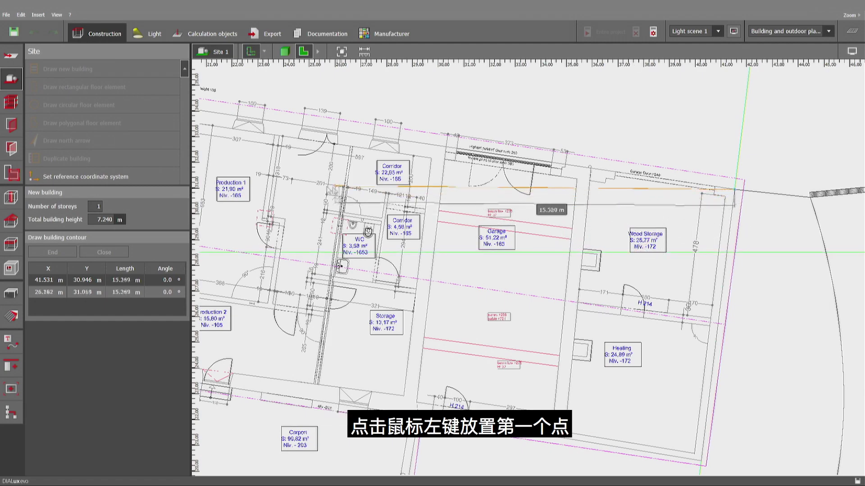
scroll(508, 198, up, 3)
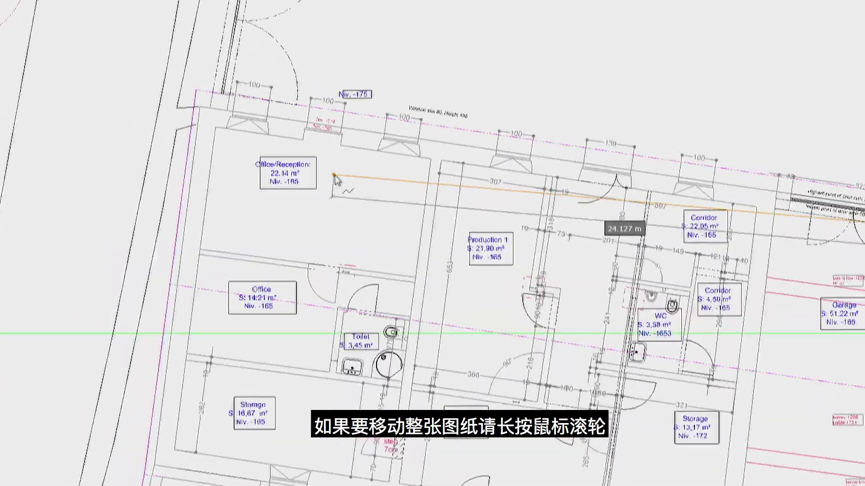
middle_drag(303, 169, 361, 188)
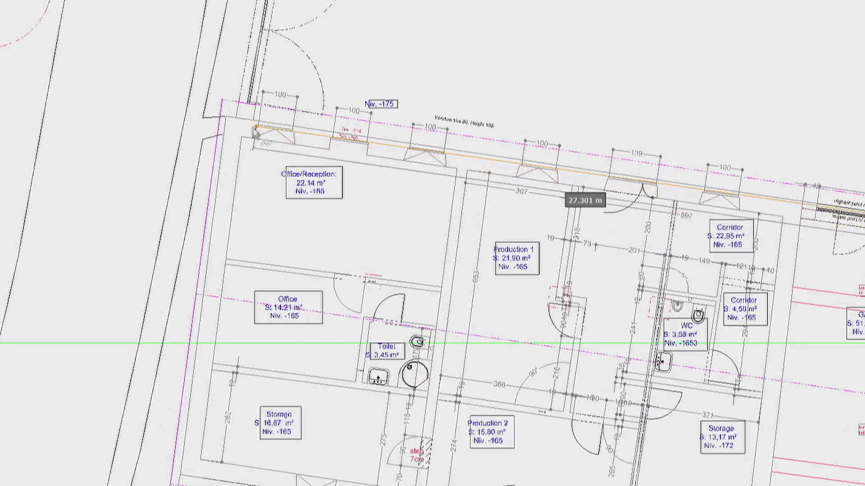
click(226, 117)
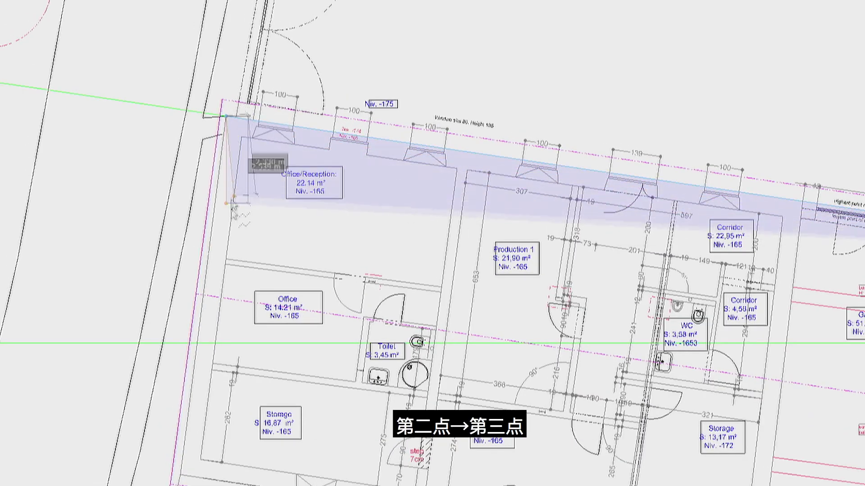
click(181, 475)
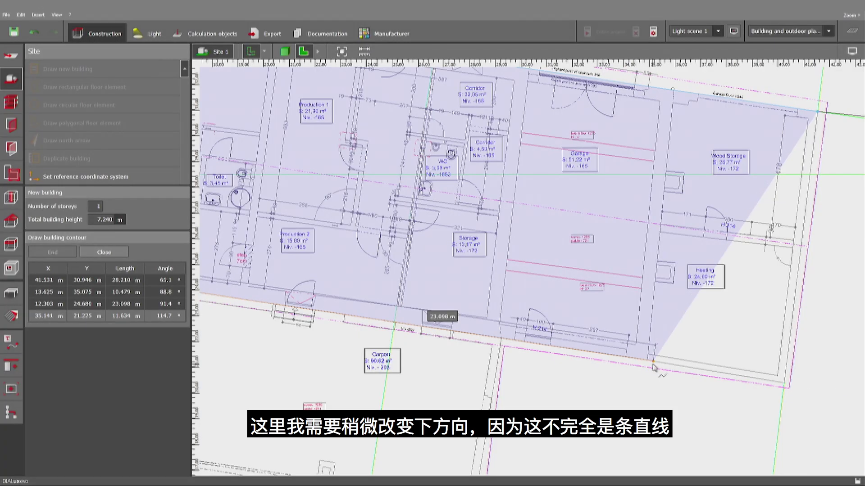
click(647, 361)
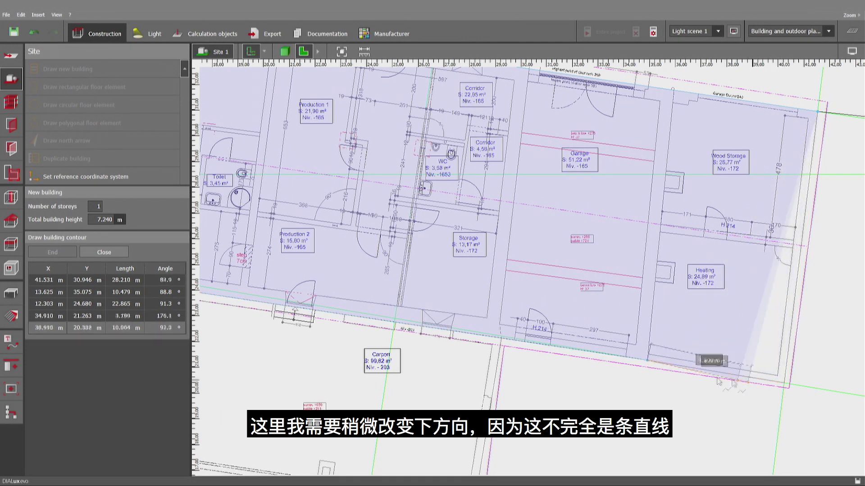
click(784, 384)
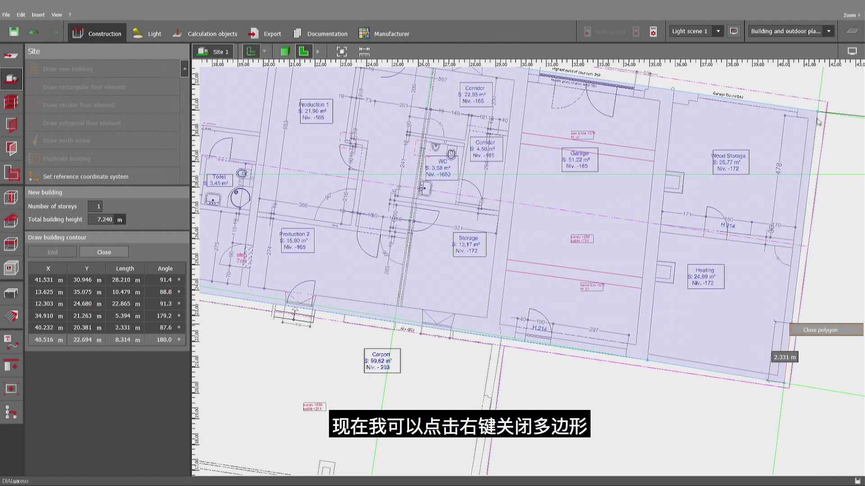
click(828, 336)
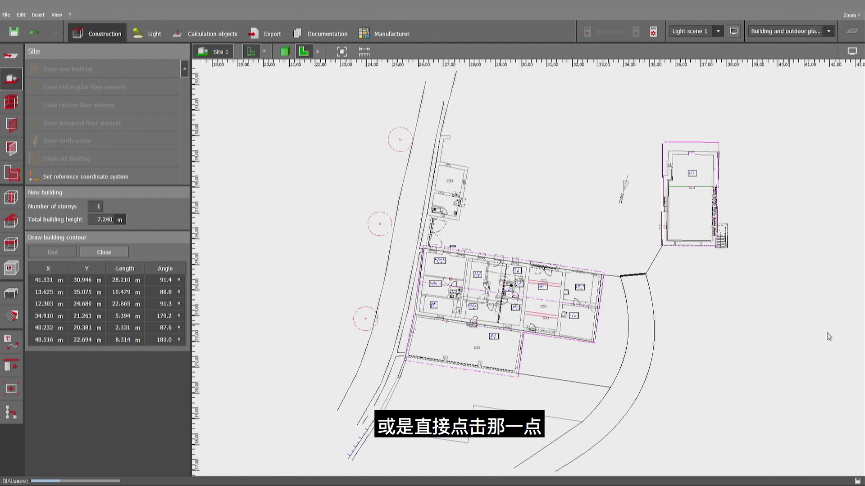
- View the extruded building in 3D, orbiting to look down on it
scroll(432, 317, up, 3)
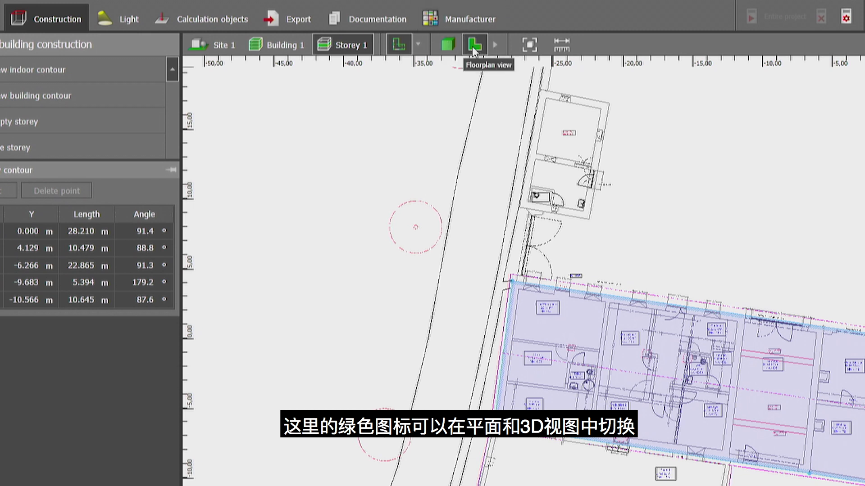
click(474, 47)
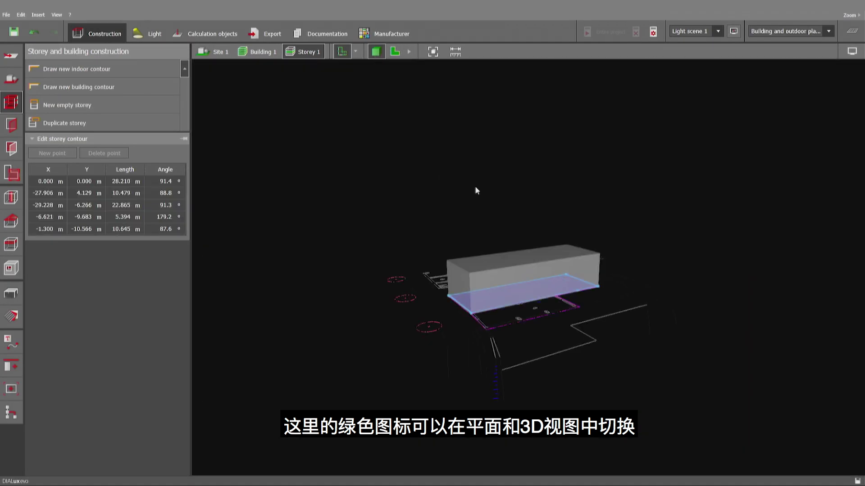
click(377, 244)
mouse_move(373, 239)
mouse_down()
mouse_move(490, 313)
mouse_move(550, 293)
mouse_move(517, 311)
mouse_move(469, 311)
mouse_move(367, 274)
mouse_move(426, 68)
mouse_up()
- Return to the 2D floor plan, expanding then collapsing the extra view options
click(398, 52)
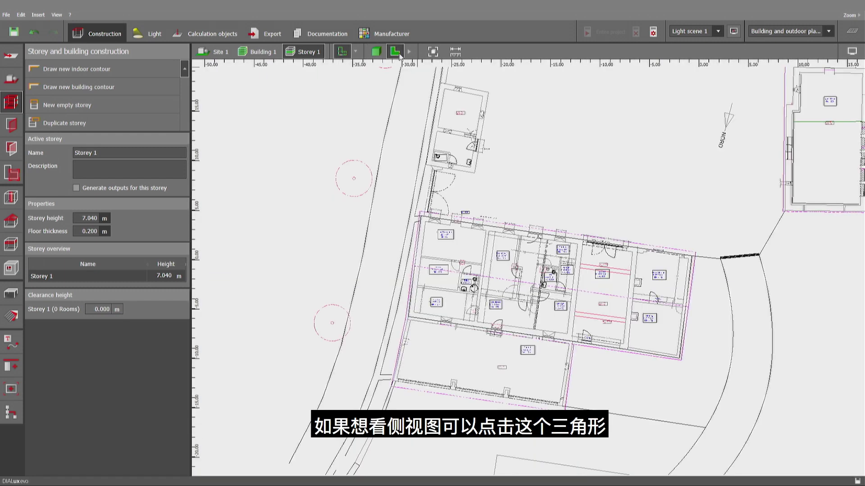
click(409, 52)
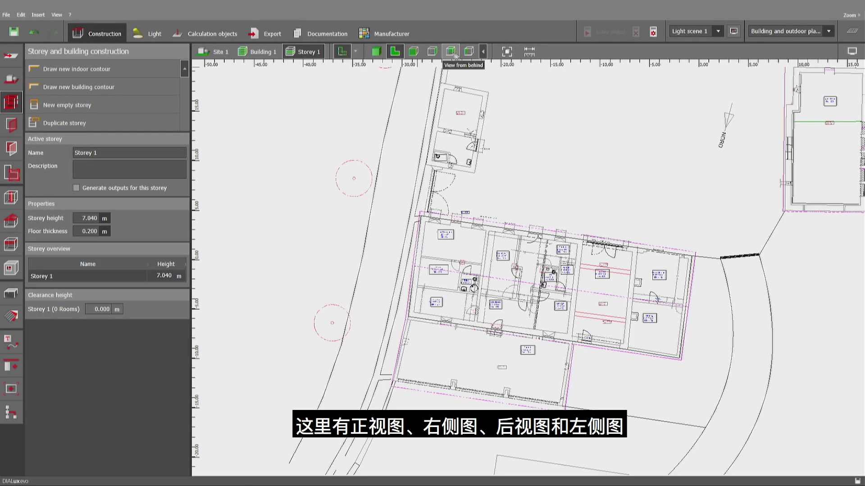
click(482, 51)
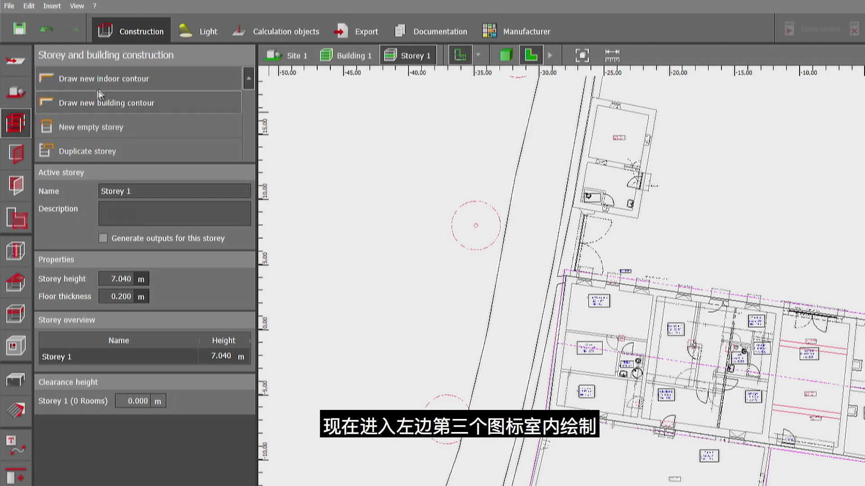
- Trace the four corners of Office/Reception and close it into a room
click(124, 81)
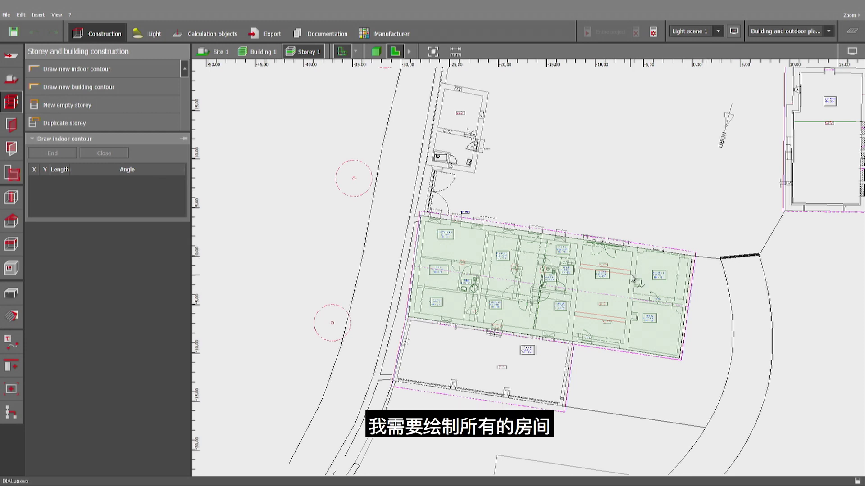
scroll(423, 246, up, 5)
scroll(429, 221, up, 1)
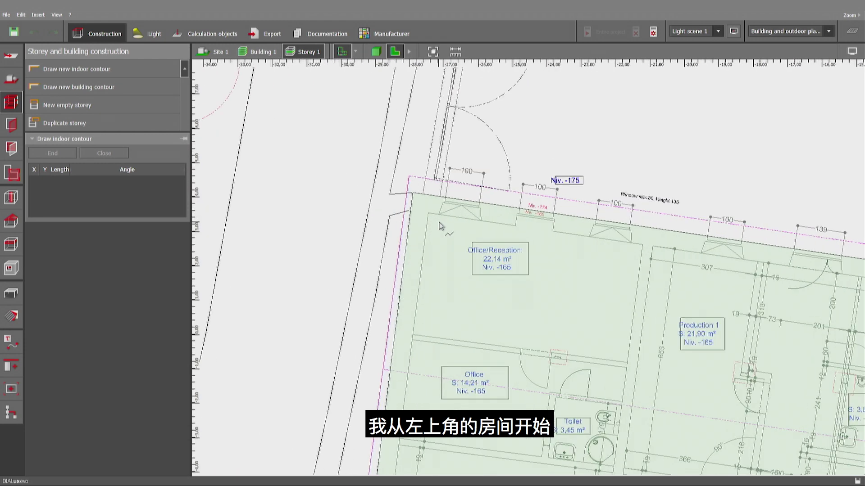
click(429, 214)
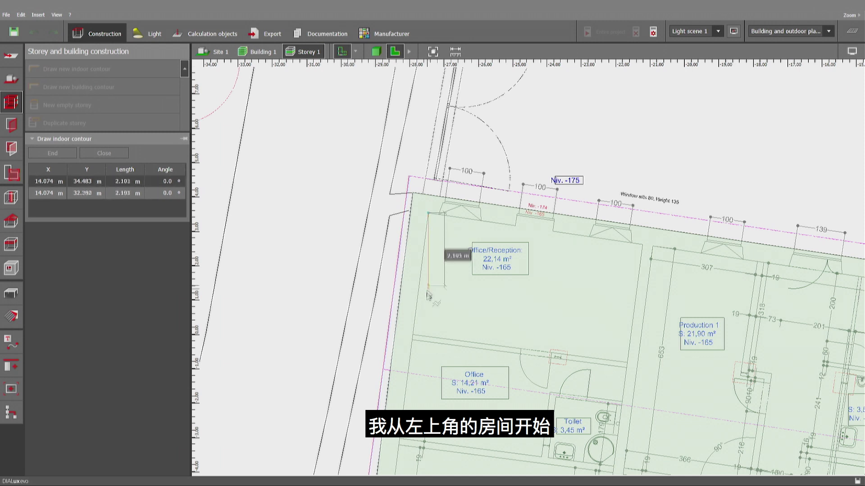
click(413, 334)
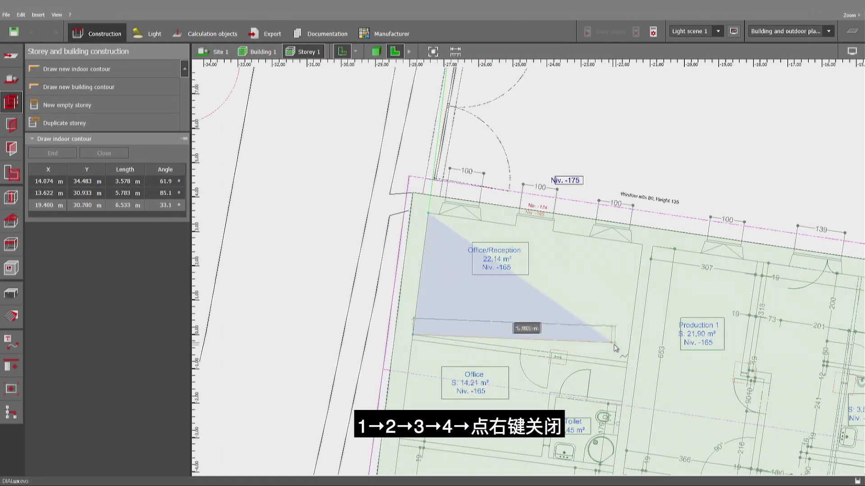
click(627, 359)
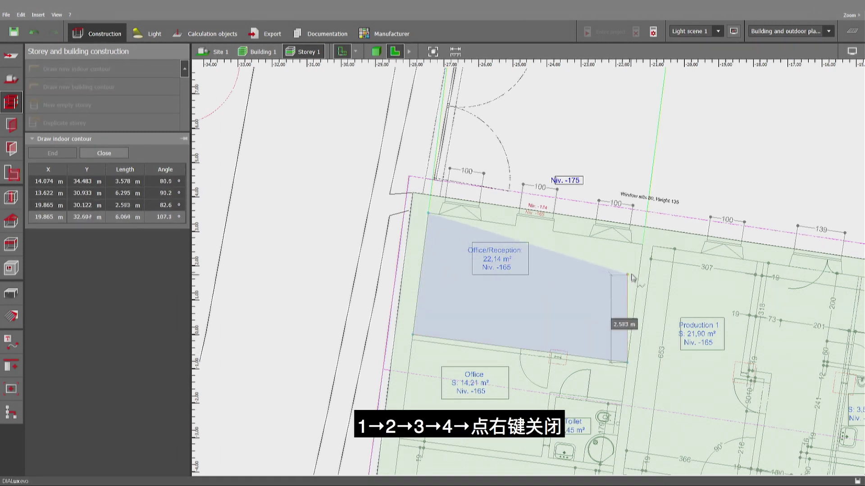
click(642, 245)
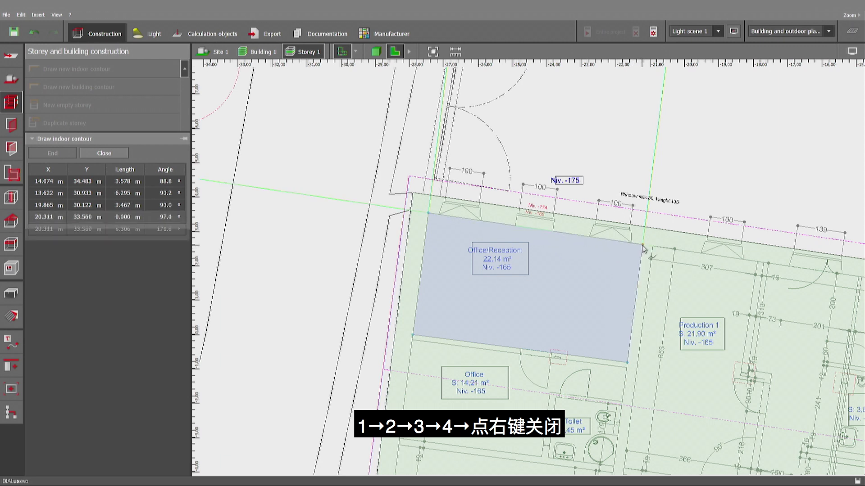
right_click(591, 251)
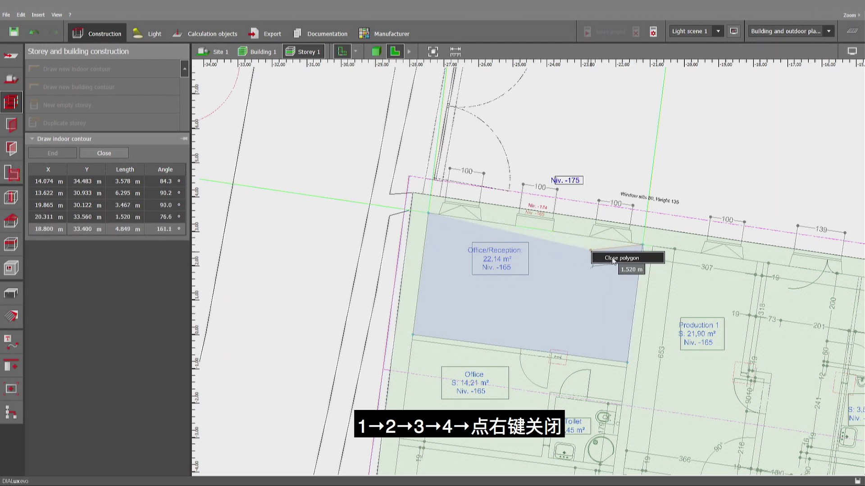
click(613, 260)
- Trace the Office outline, including the notch above the Toilet, and close it
middle_drag(570, 410, 577, 341)
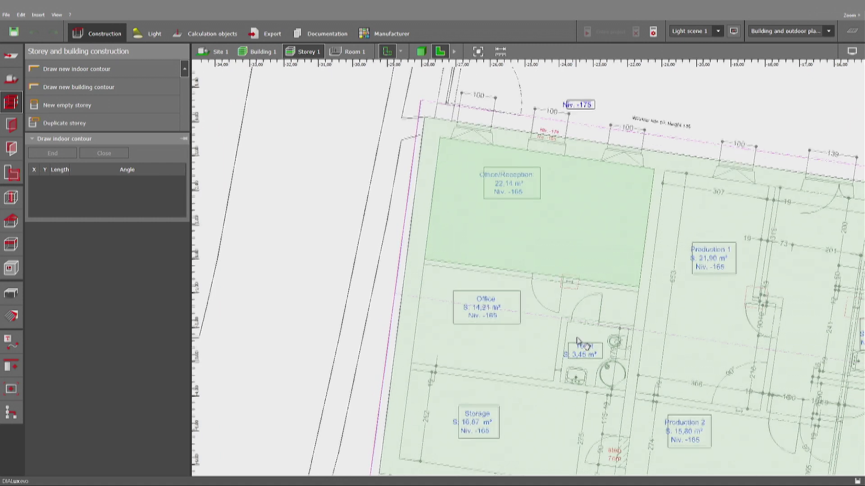
scroll(577, 341, up, 1)
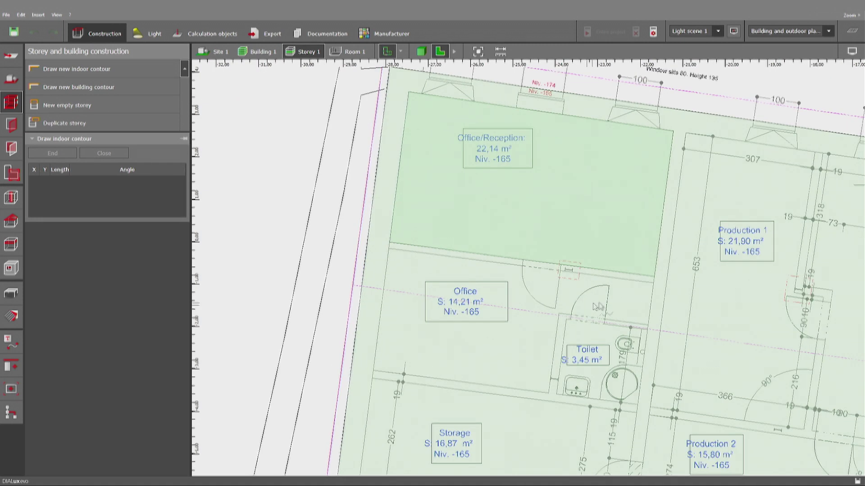
click(654, 287)
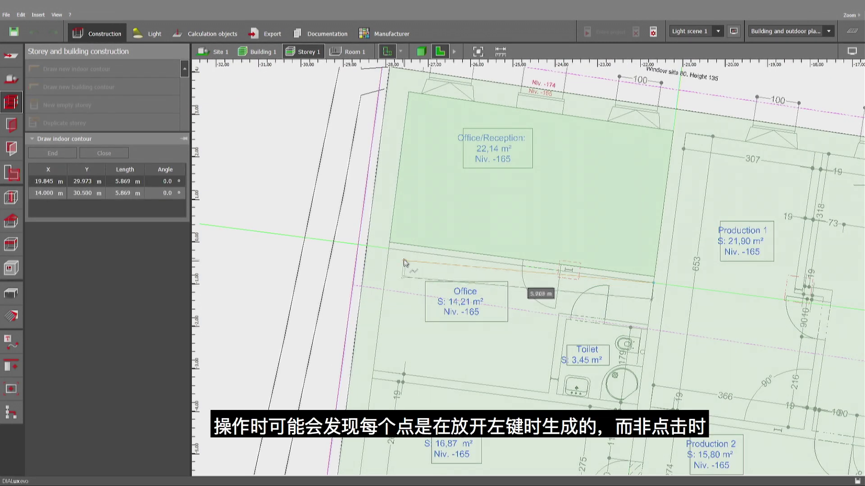
click(389, 249)
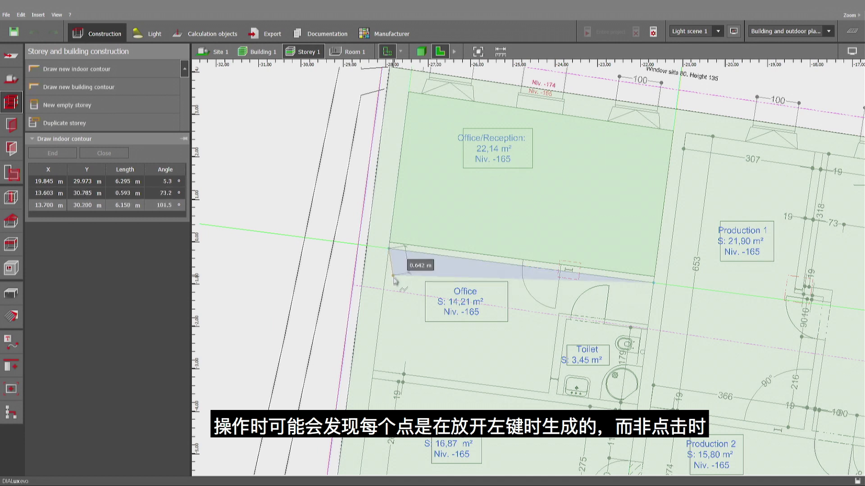
click(373, 371)
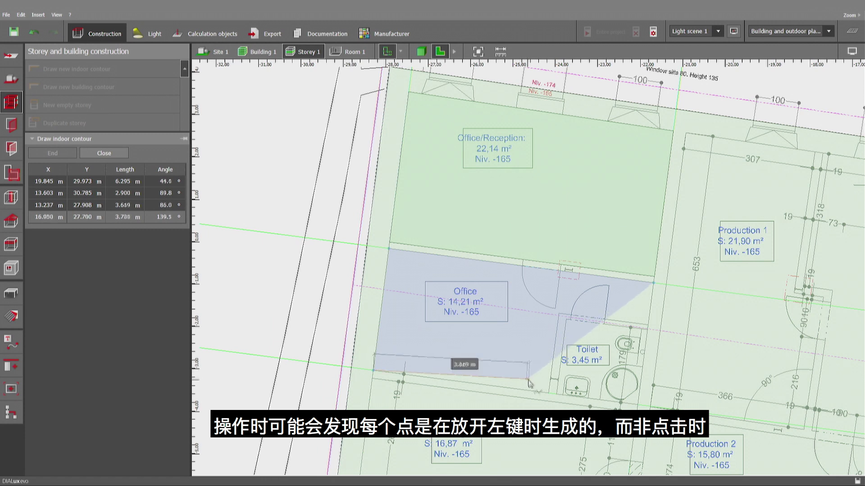
click(549, 393)
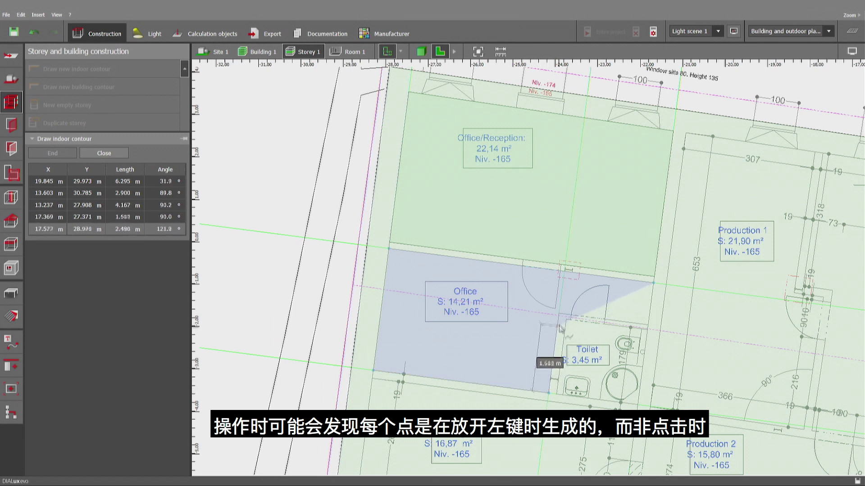
click(558, 313)
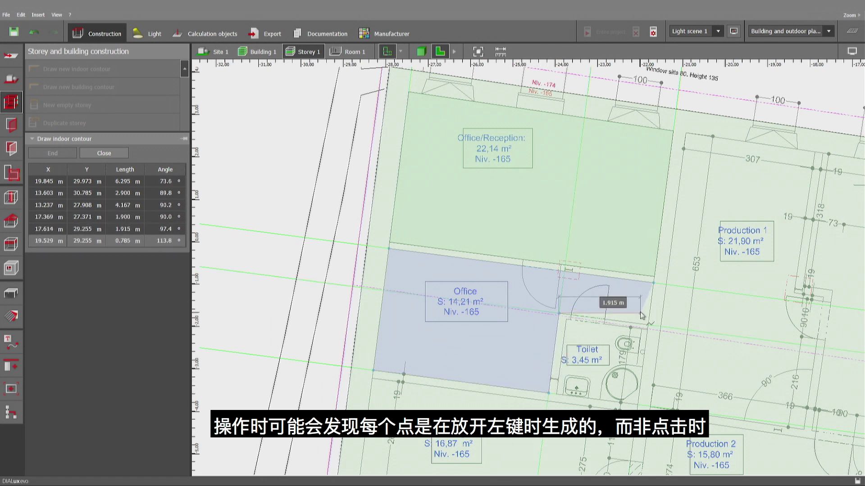
click(645, 326)
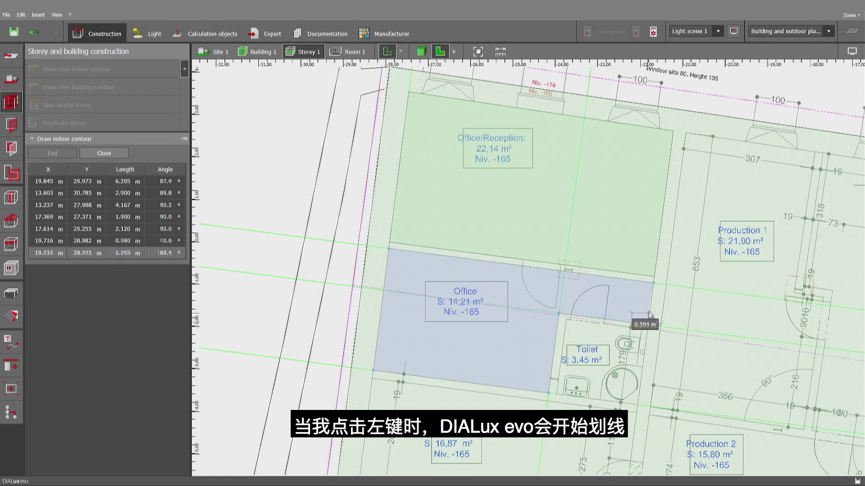
click(666, 314)
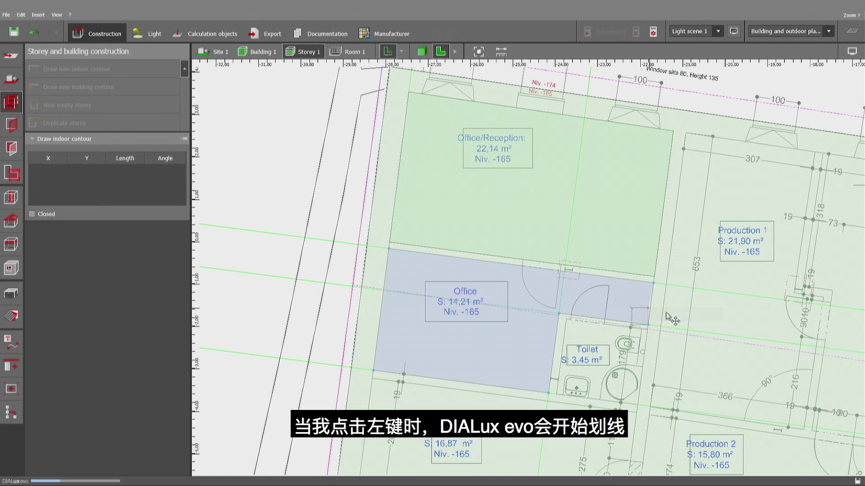
- Trace the Toilet's corners and close its polygon into a room
click(567, 320)
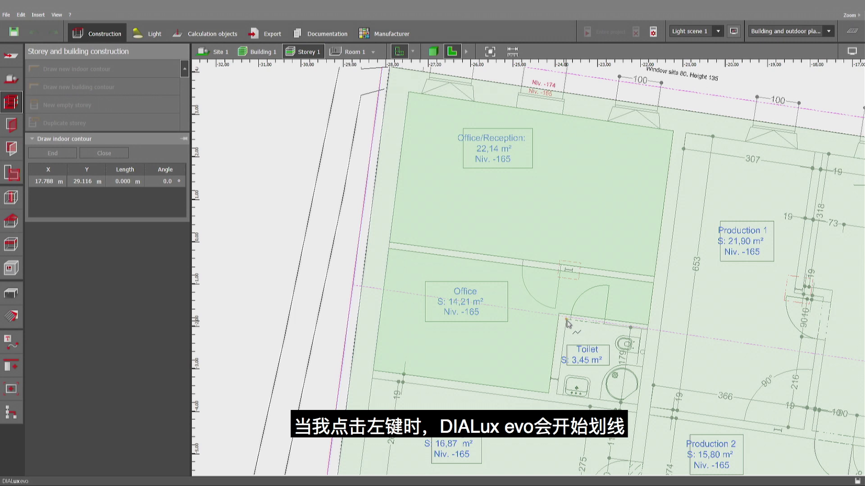
click(556, 398)
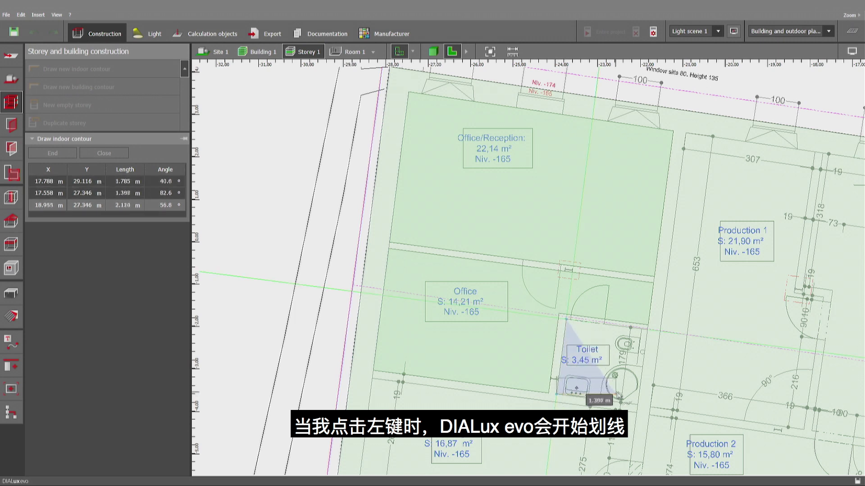
click(638, 405)
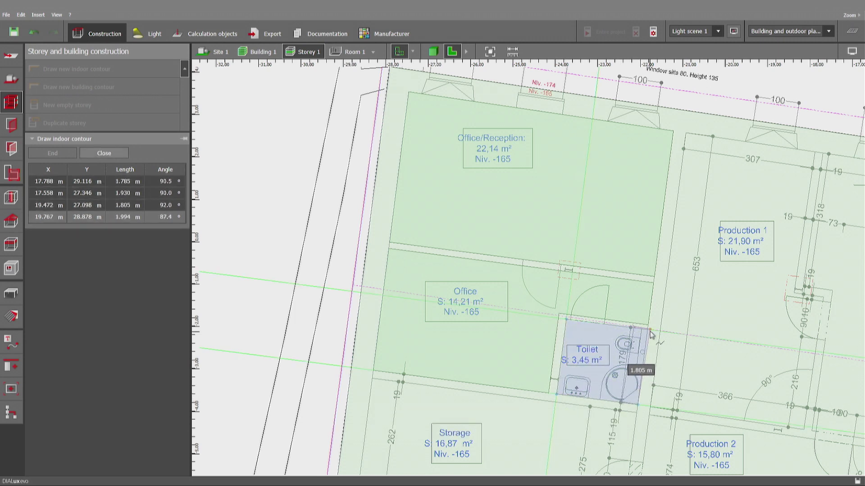
click(646, 332)
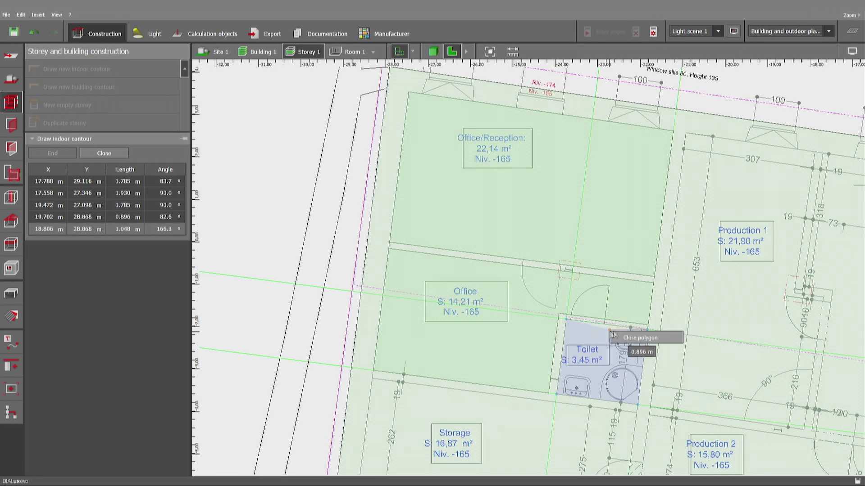
right_click(611, 333)
click(632, 339)
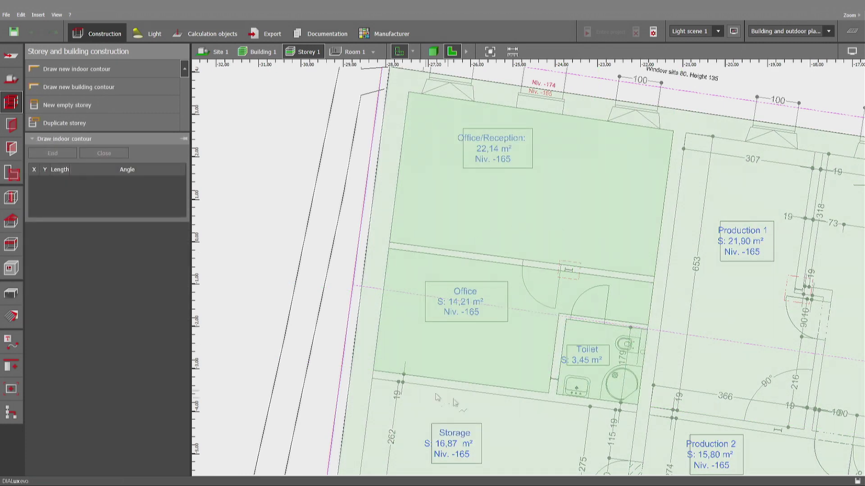
- Inspect the 13-room building in 3D, orbiting and zooming, then return to the 2D plan
middle_drag(748, 424, 554, 361)
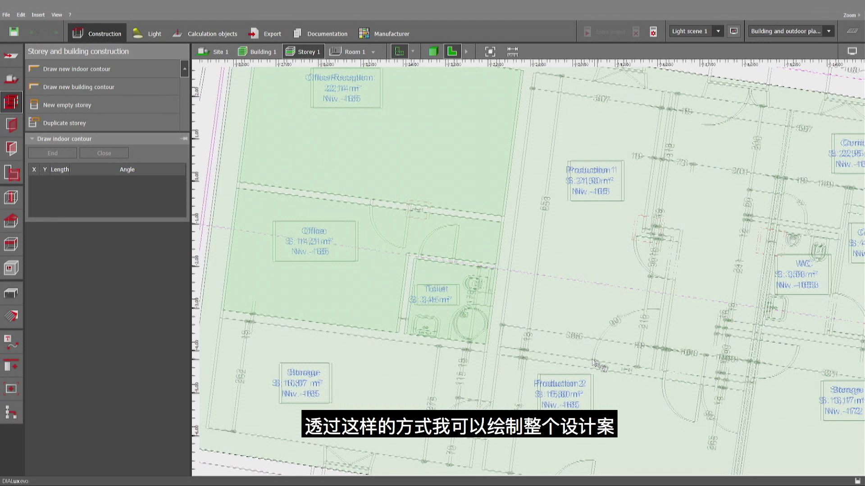
click(432, 51)
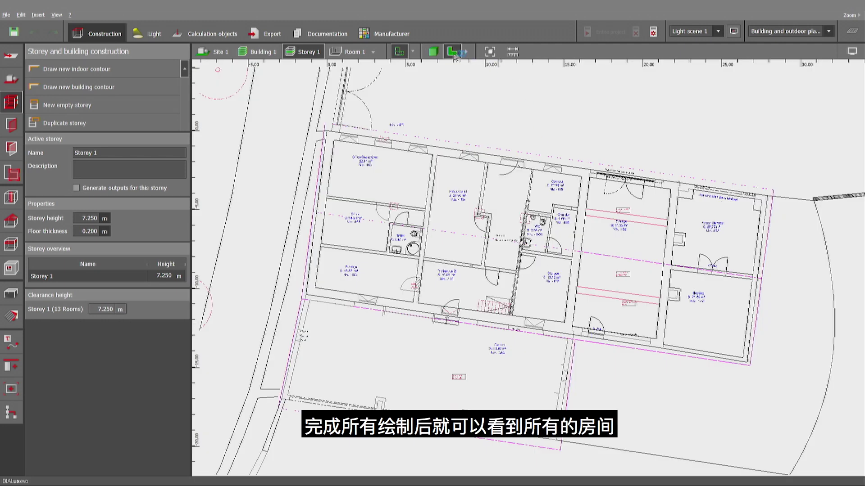
click(441, 53)
middle_drag(468, 327, 484, 331)
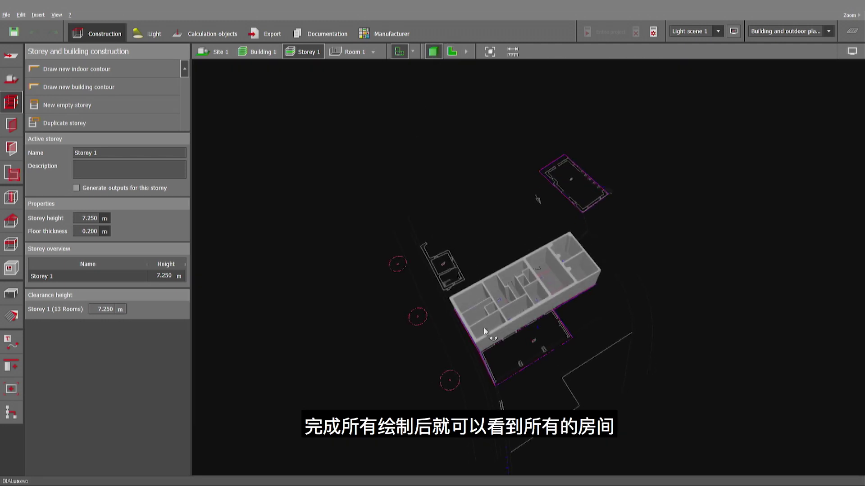
scroll(484, 328, up, 3)
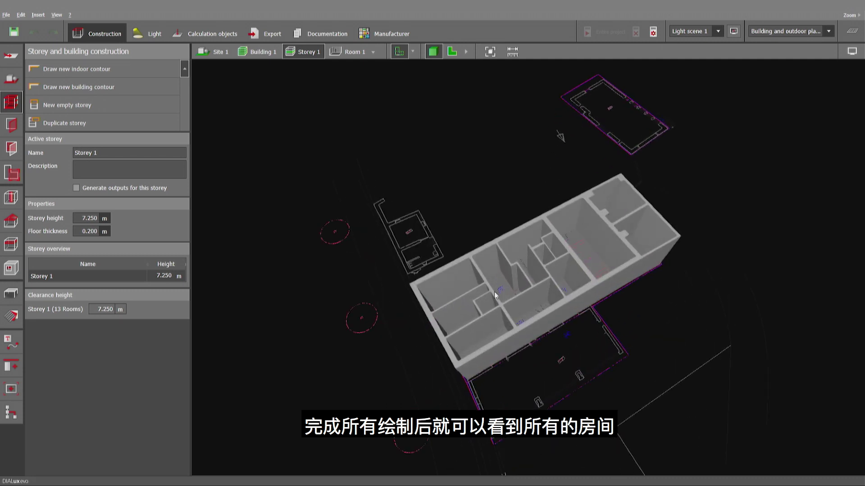
click(454, 53)
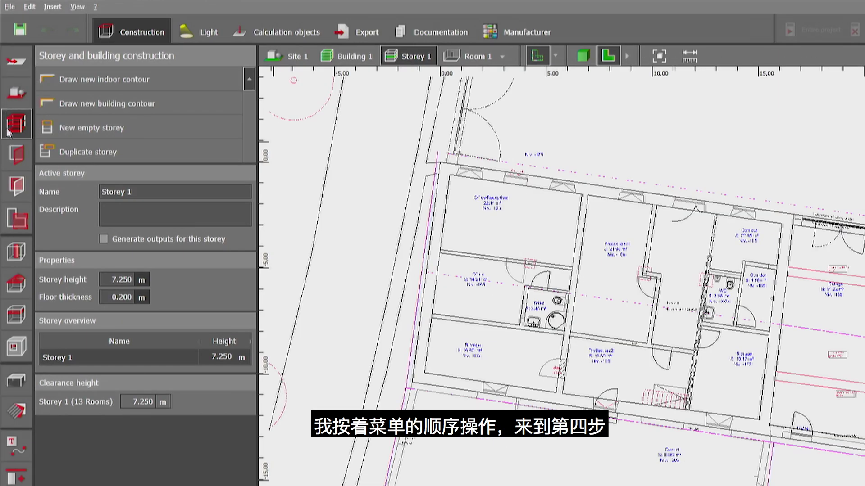
- Open the Apertures tools, with the standard 1.000 × 1.350 m window active
click(15, 152)
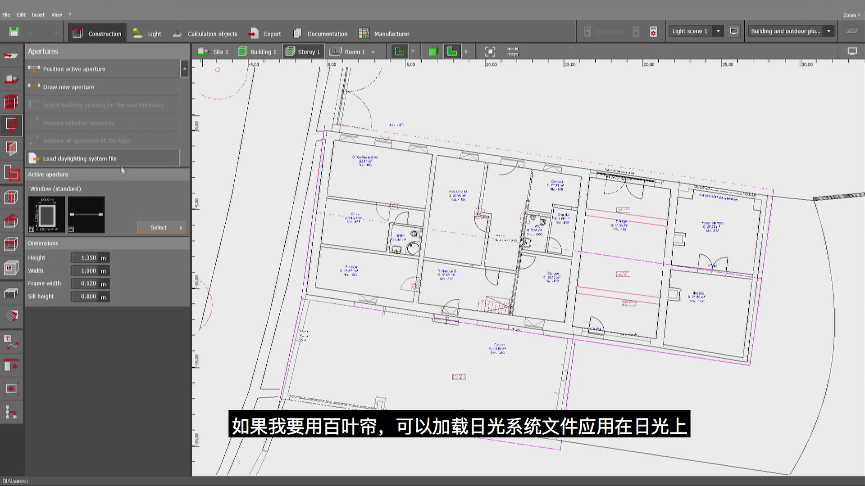
- Clear the aperture catalogue's history, leaving only the eight standard apertures
click(149, 229)
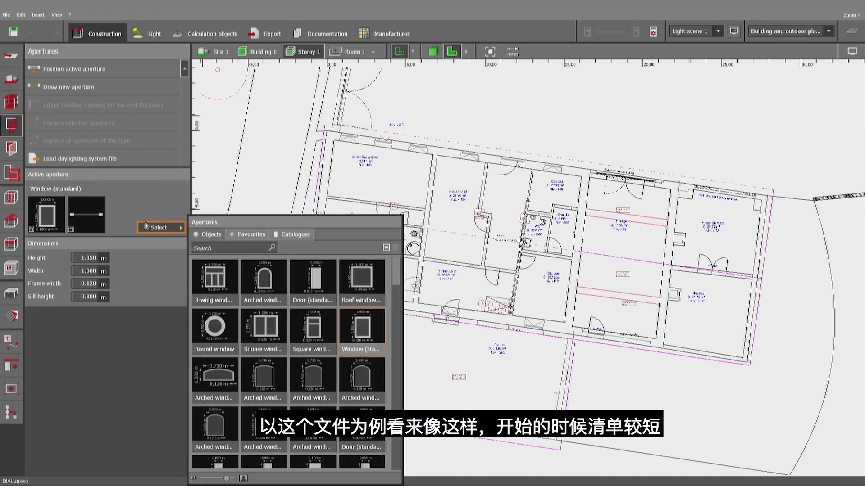
right_click(388, 312)
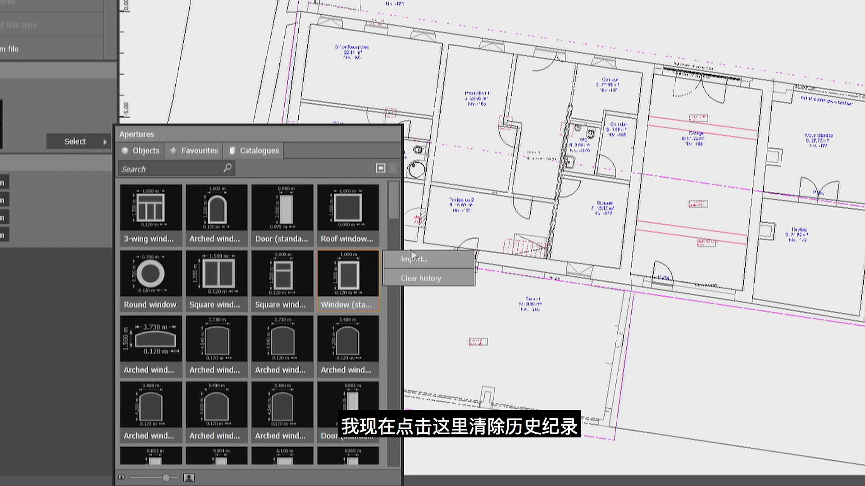
click(422, 278)
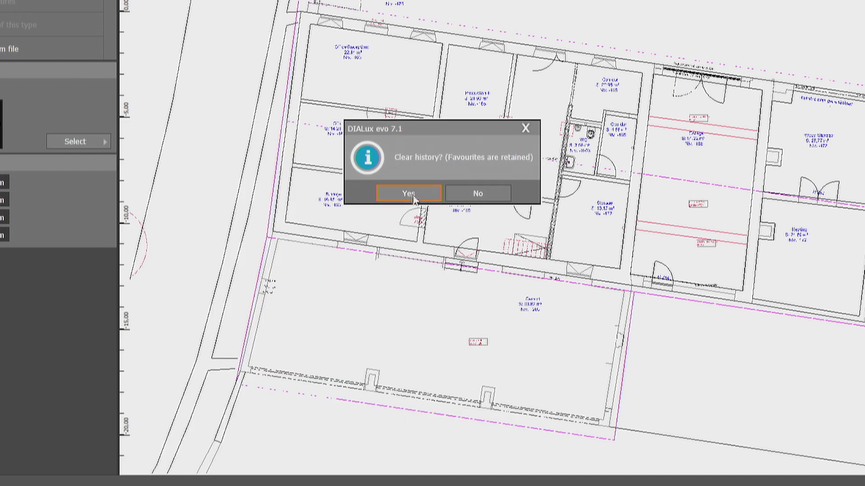
click(415, 198)
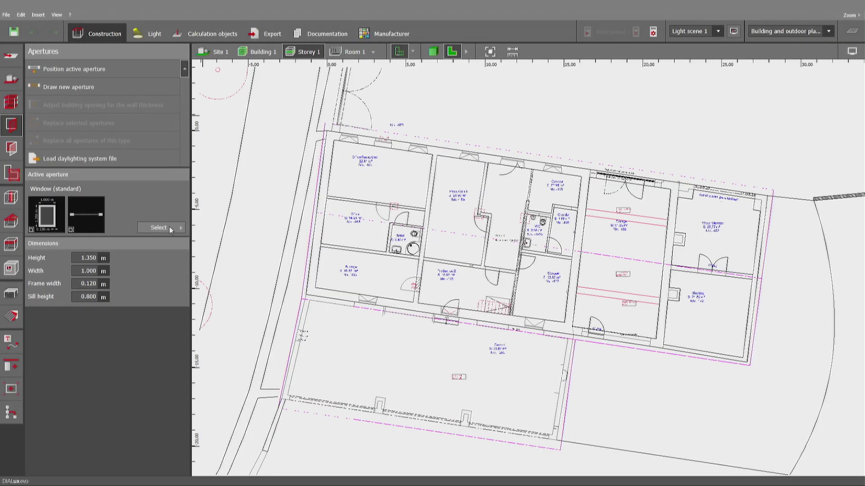
click(170, 230)
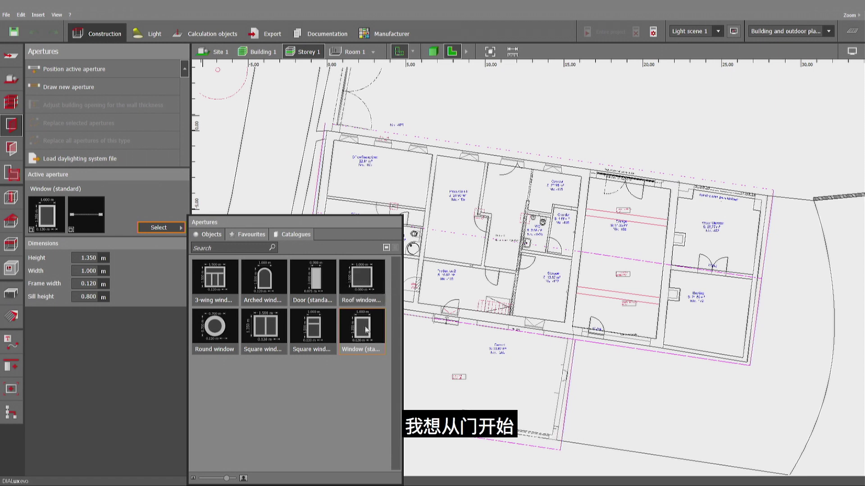
- Place a standard 2.000 × 1.101 m door in the Office/Reception wall
click(316, 288)
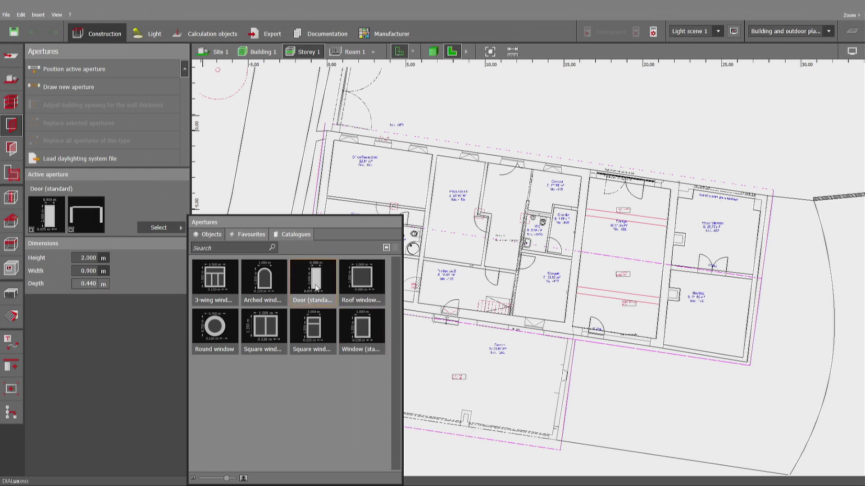
click(159, 227)
middle_drag(370, 115, 391, 194)
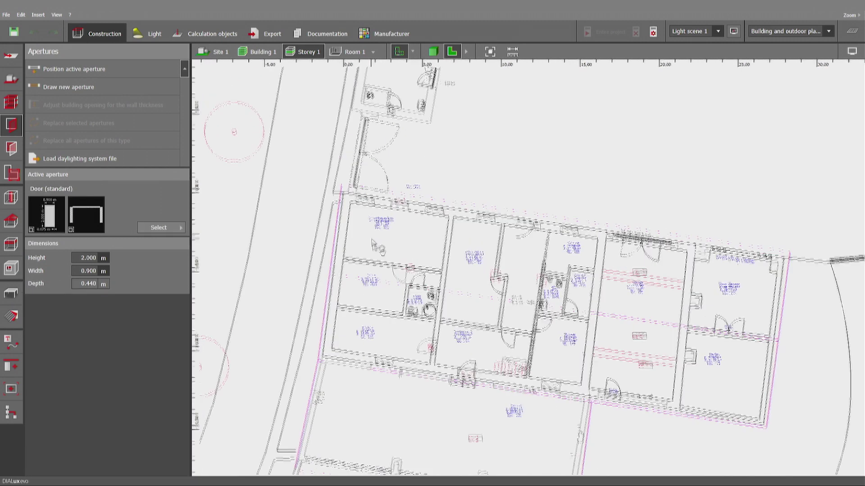
scroll(392, 195, up, 3)
scroll(405, 216, up, 3)
scroll(416, 238, up, 3)
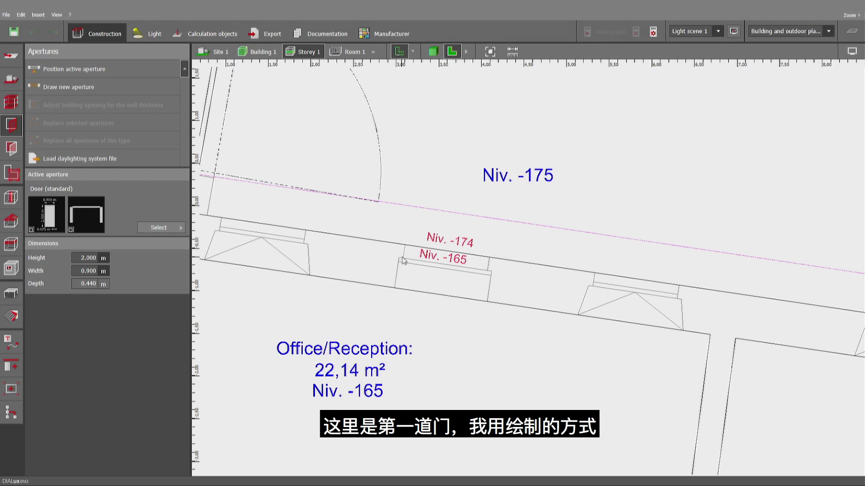
click(88, 88)
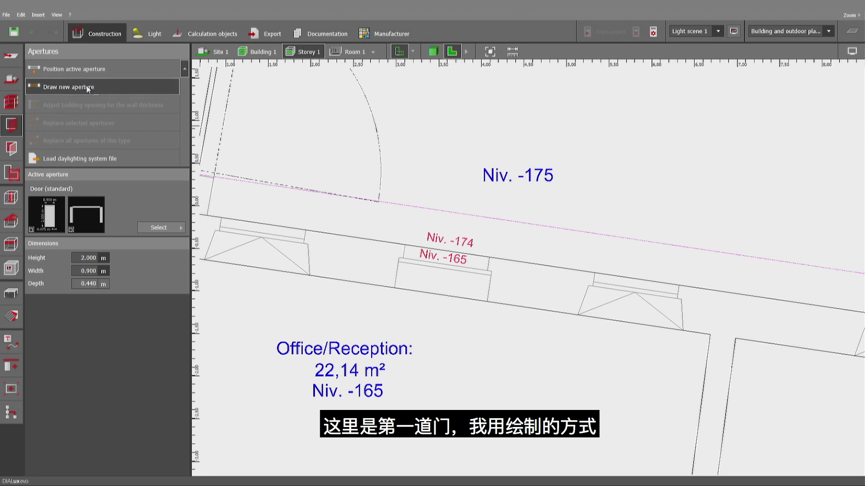
click(395, 288)
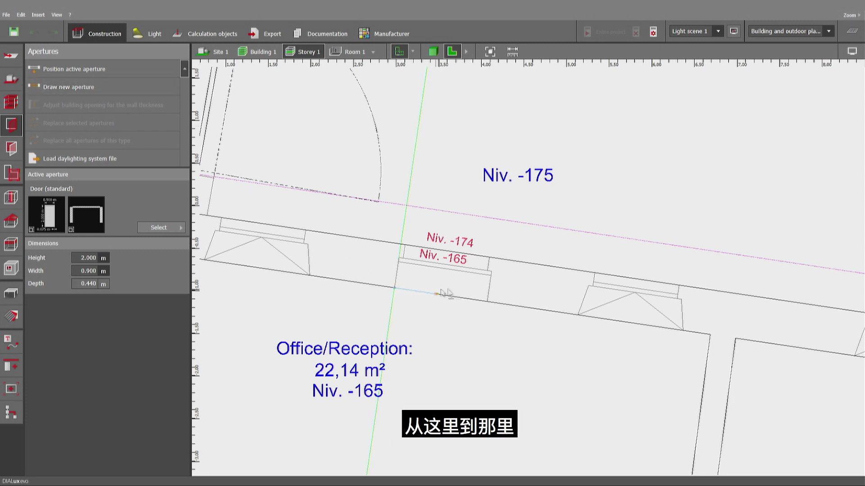
click(490, 300)
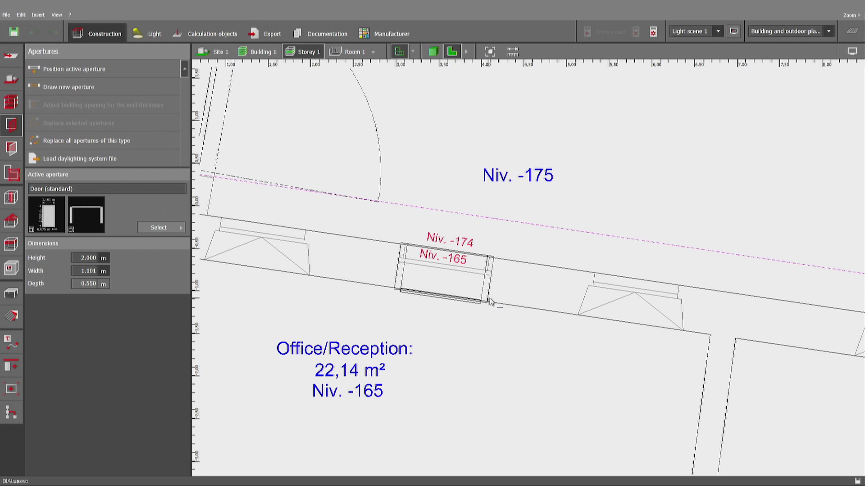
- Orbit and zoom the 3D view to look down into the rooms
click(439, 55)
right_drag(396, 230, 566, 202)
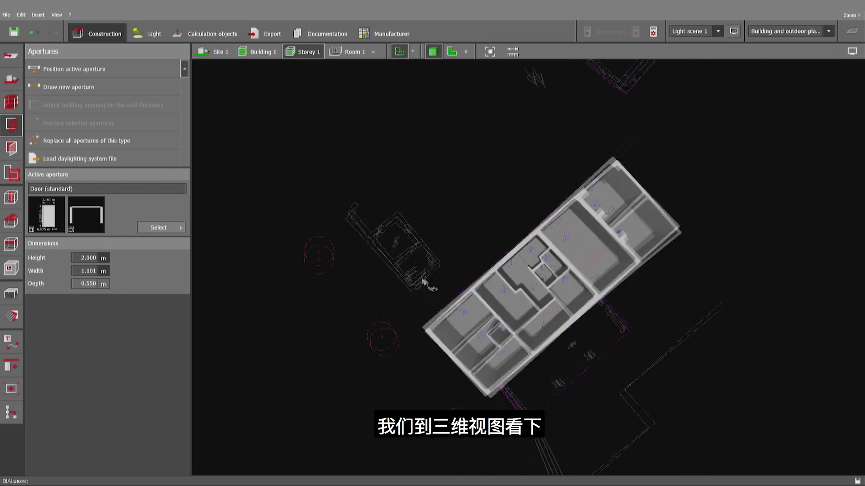
scroll(604, 289, up, 3)
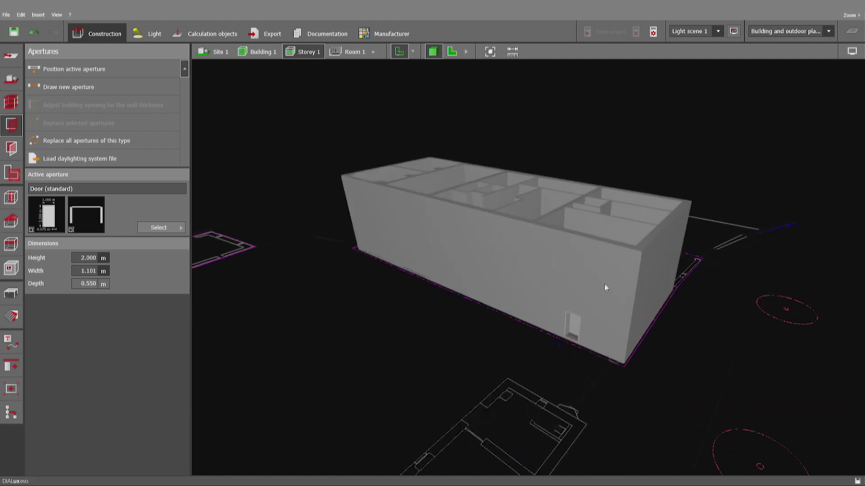
scroll(589, 299, up, 2)
mouse_move(589, 299)
right_down()
mouse_move(547, 353)
mouse_move(499, 352)
right_up()
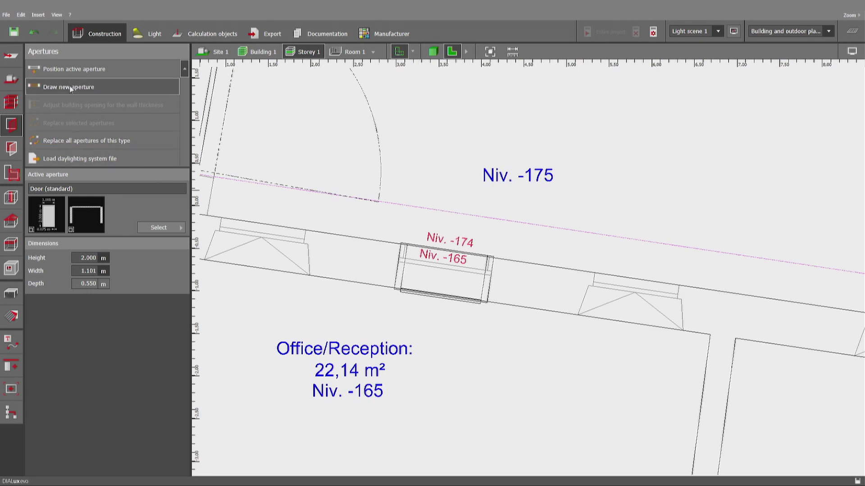
- Place a 2.000 m high, 0.897 m wide door between Office and Office/Reception
click(70, 88)
scroll(621, 234, down, 3)
scroll(478, 282, down, 2)
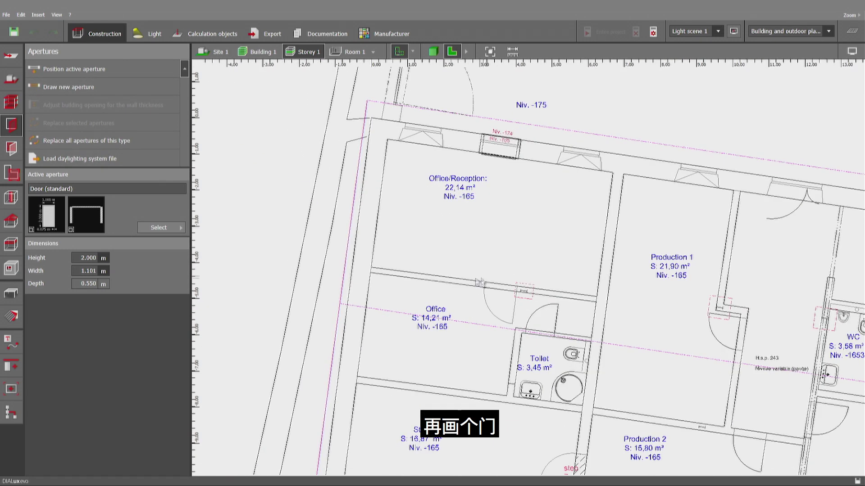
scroll(479, 282, up, 2)
scroll(490, 293, up, 2)
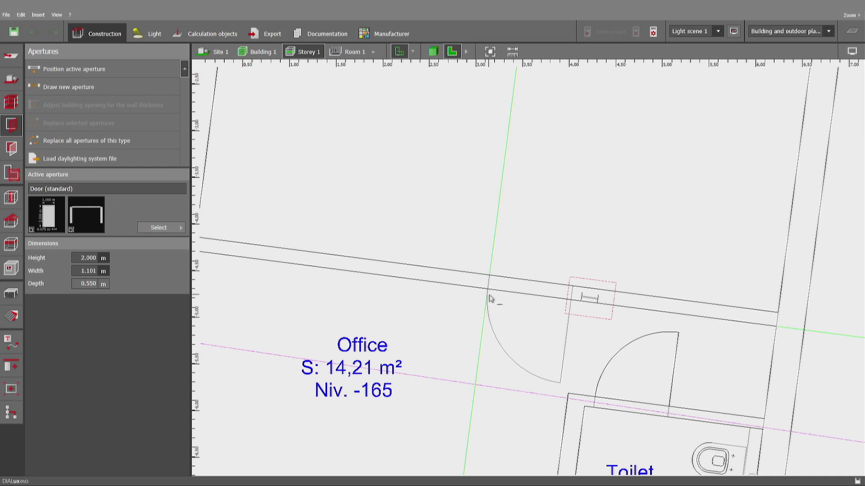
click(490, 293)
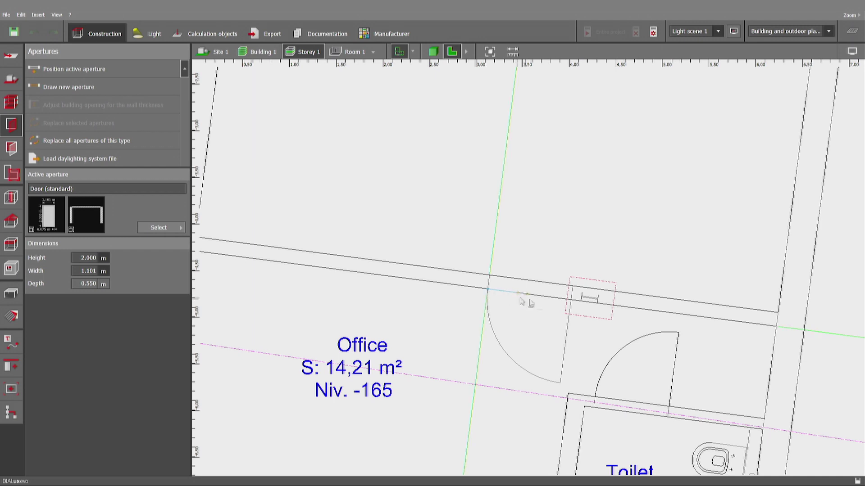
click(571, 300)
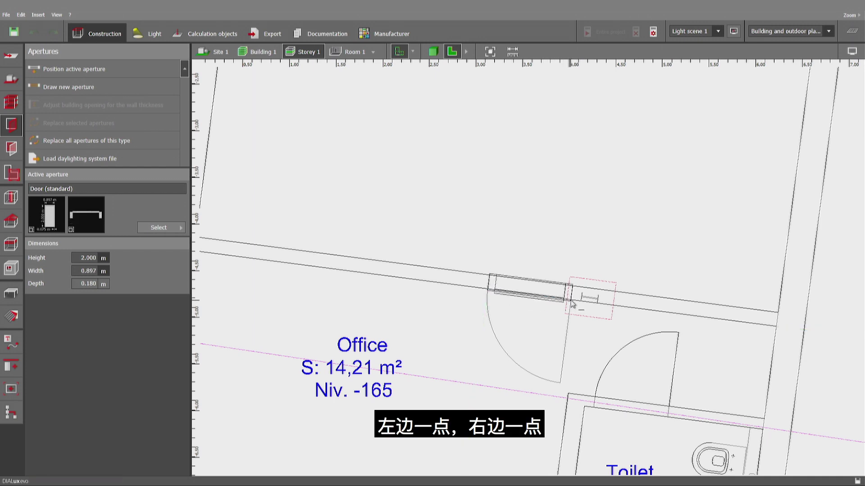
scroll(557, 281, down, 3)
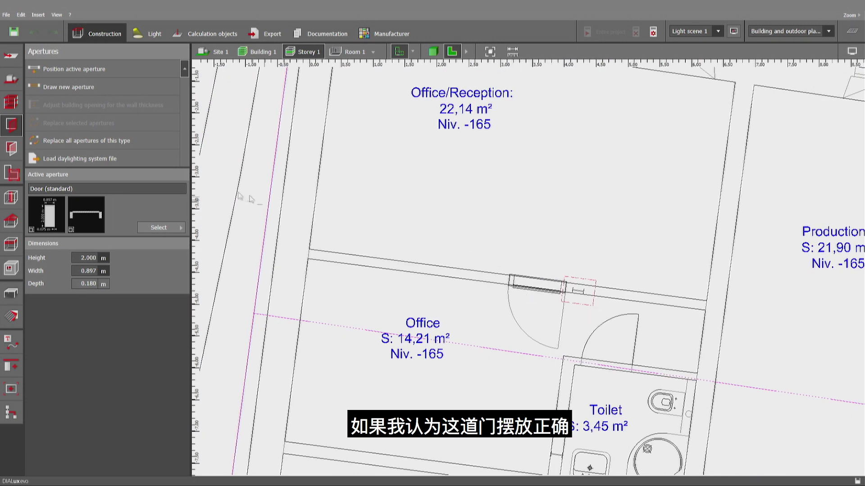
- Place 0.897 m standard doors in the Toilet wall, the Storage–Production 2 step and Production 1's right wall
click(90, 73)
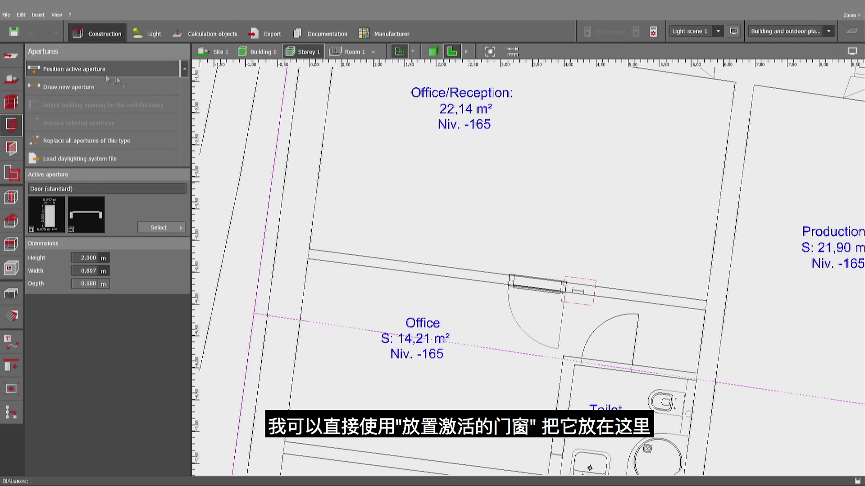
click(606, 366)
scroll(588, 313, down, 2)
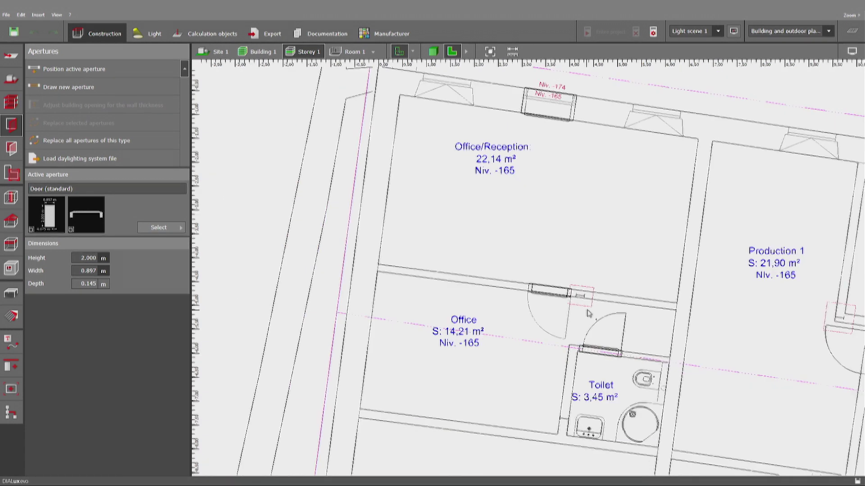
scroll(588, 313, down, 1)
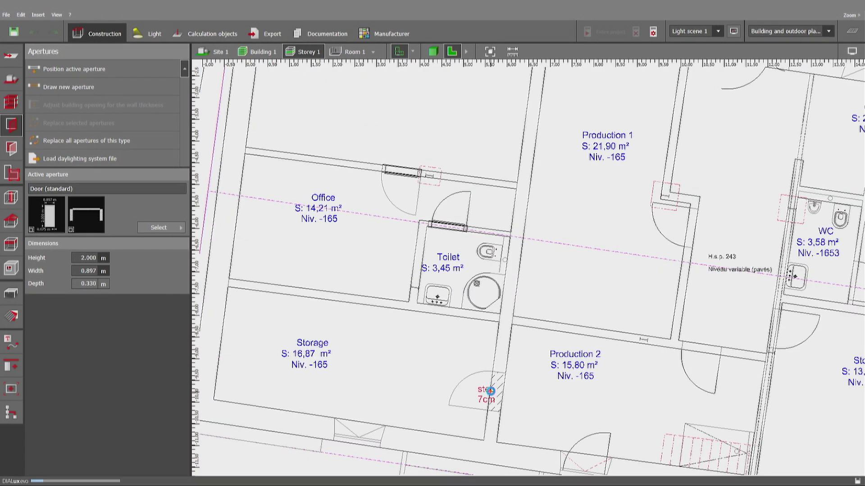
click(490, 391)
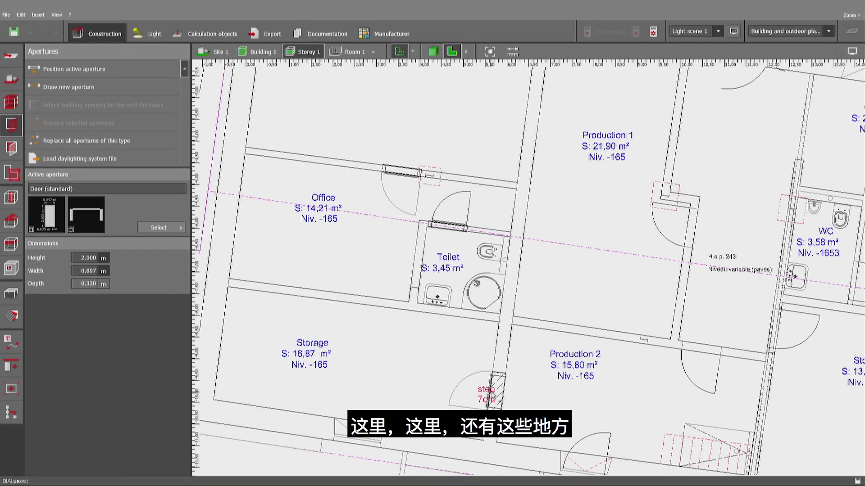
click(687, 224)
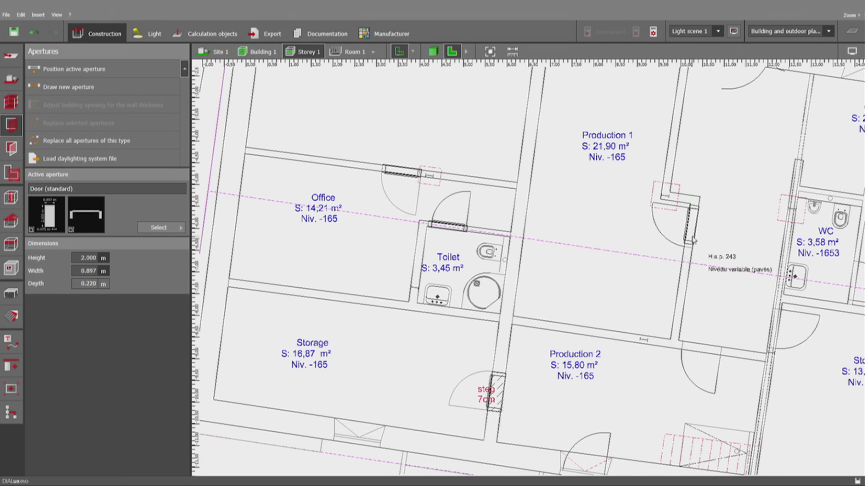
click(692, 235)
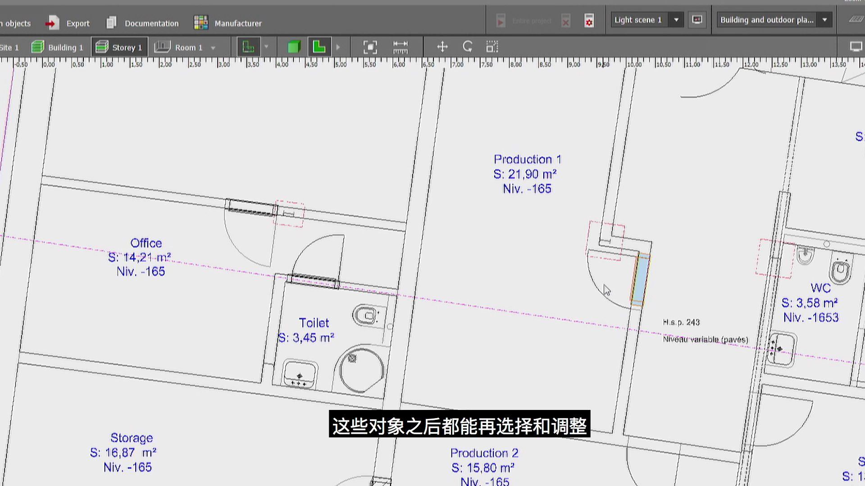
- Try moving and rotating the Production 1 door, undoing the move and flipping it back
click(446, 43)
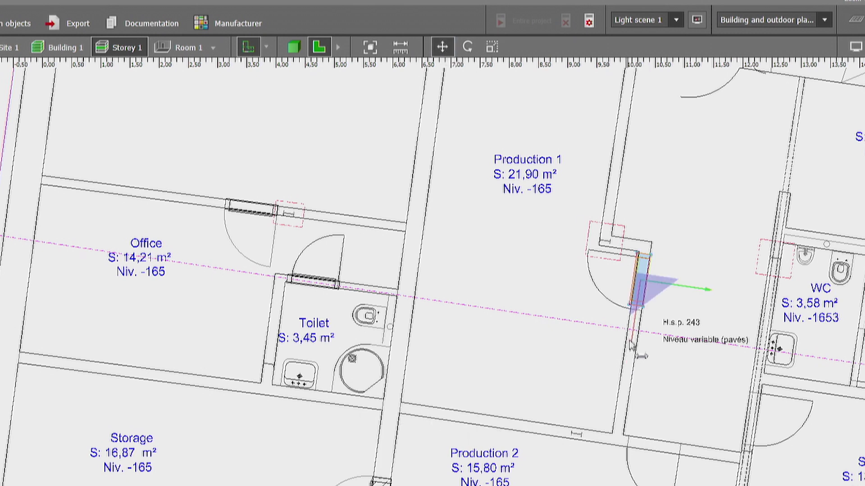
drag(630, 346, 625, 407)
key(ctrl+z)
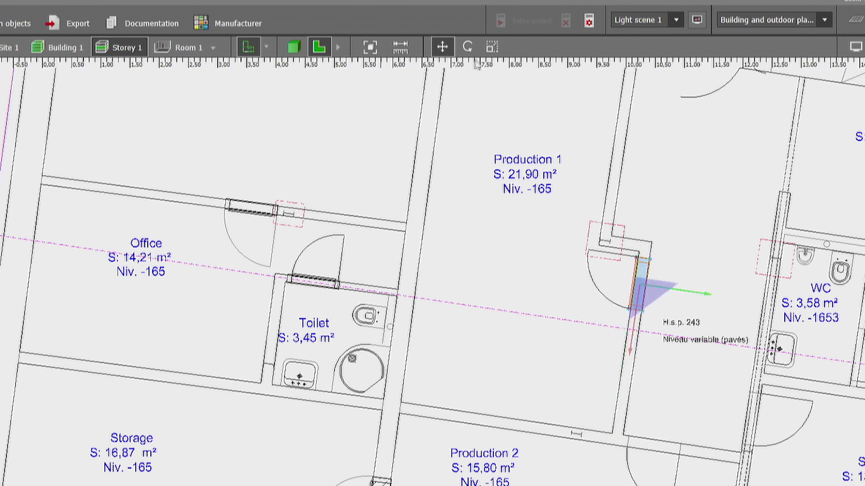
click(468, 47)
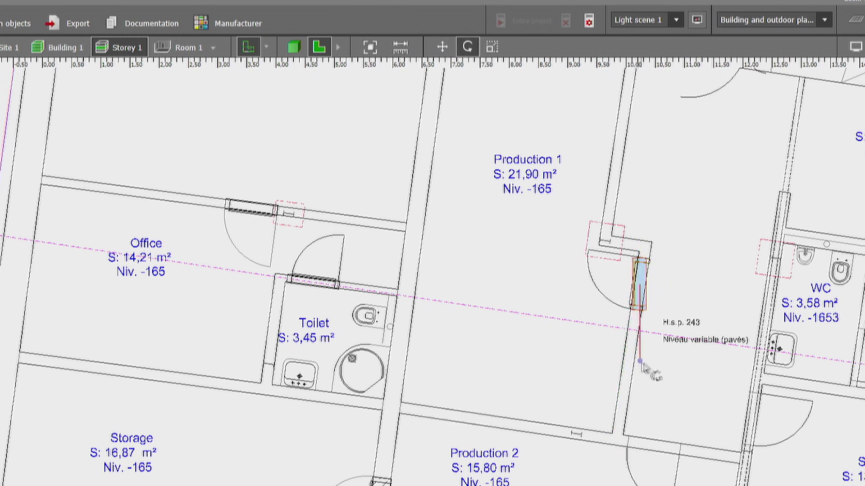
mouse_move(628, 360)
mouse_down()
mouse_move(626, 234)
mouse_move(644, 237)
mouse_up()
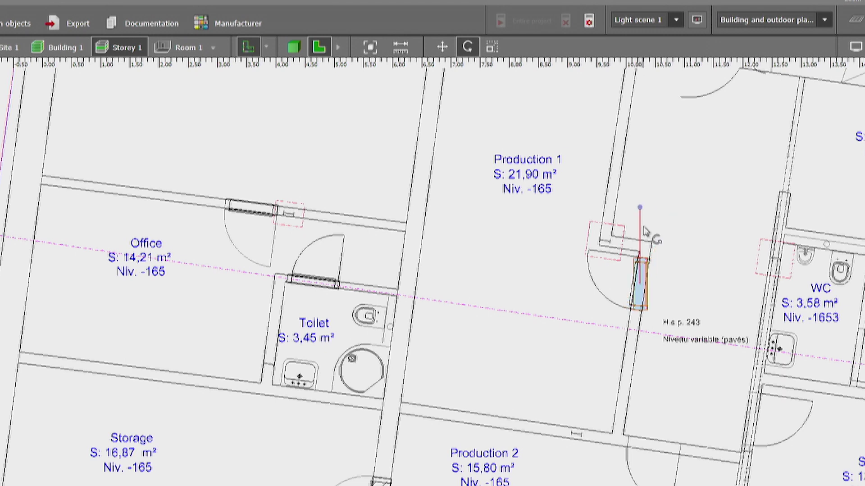
drag(644, 230, 629, 360)
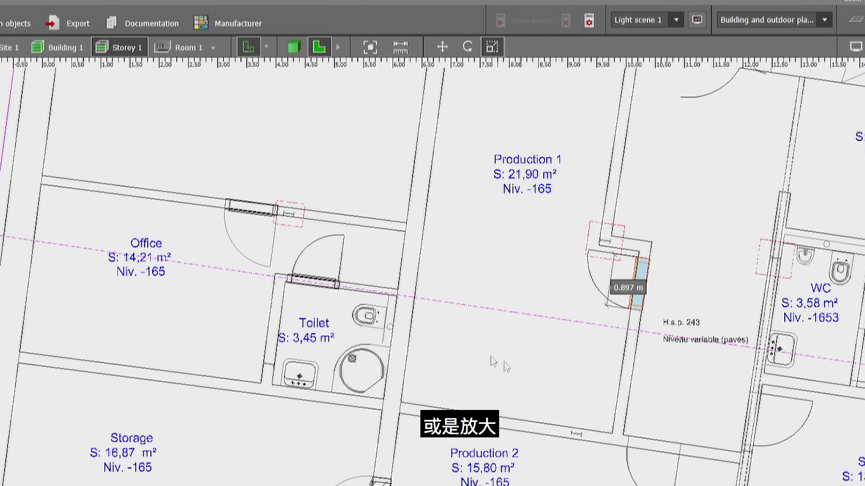
- Narrow the Toilet door to 0.799 m by dragging its end handles inward
click(314, 285)
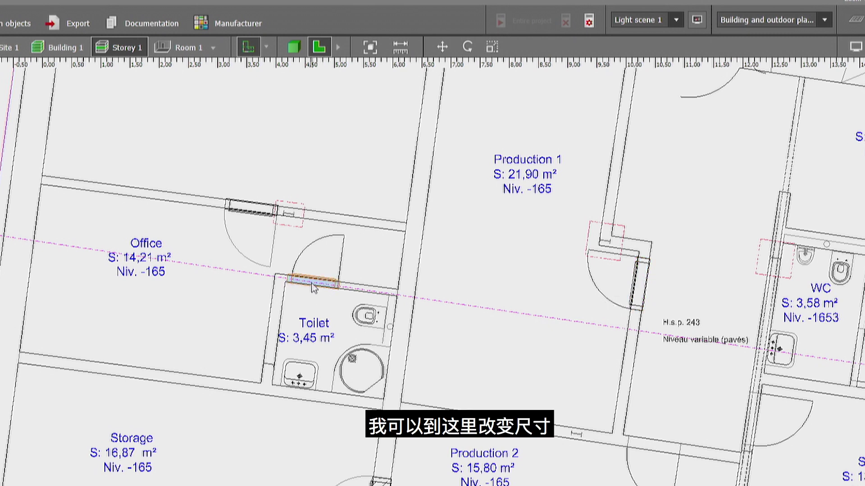
scroll(314, 285, up, 2)
scroll(302, 282, up, 2)
scroll(295, 282, up, 2)
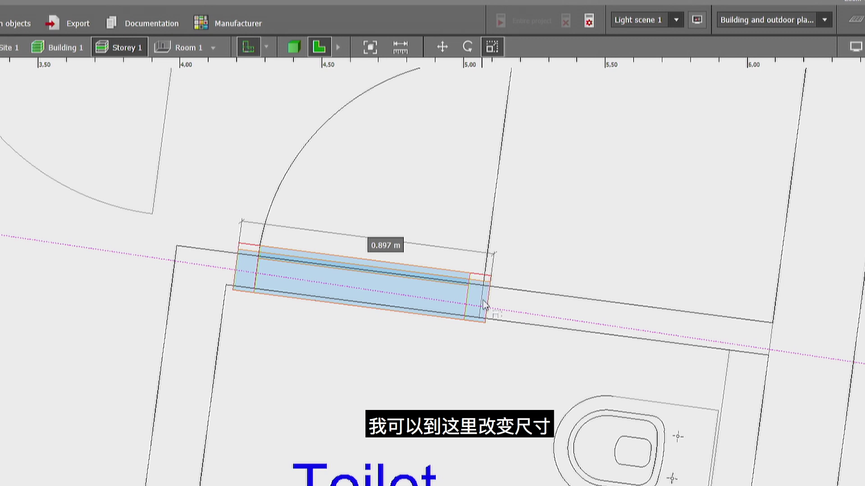
drag(484, 305, 483, 304)
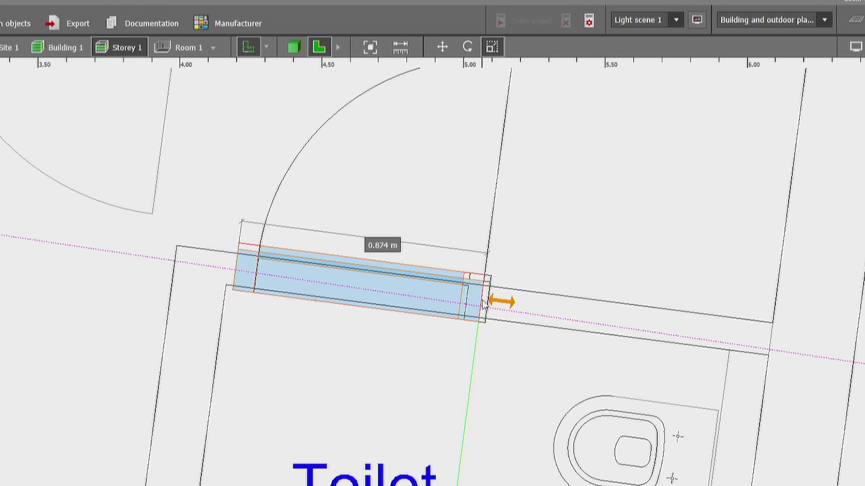
drag(239, 276, 259, 276)
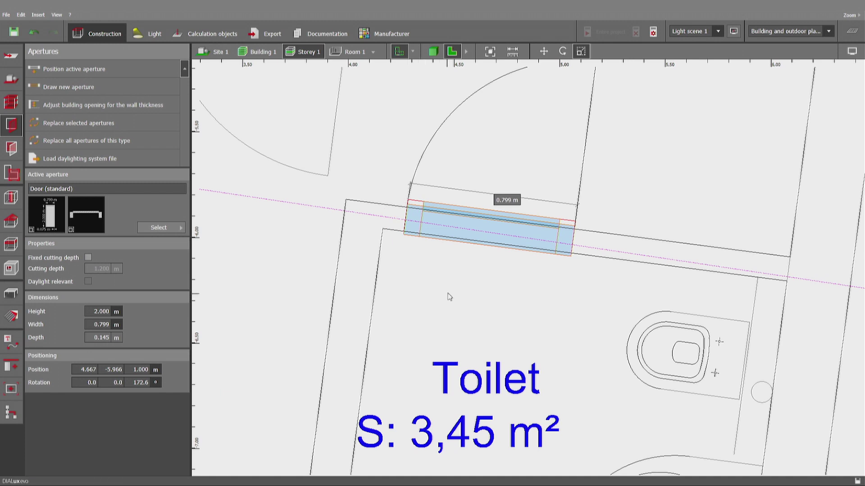
- In the 3D view, slide a 0.897 m door sideways along its wall, then deselect it
click(543, 52)
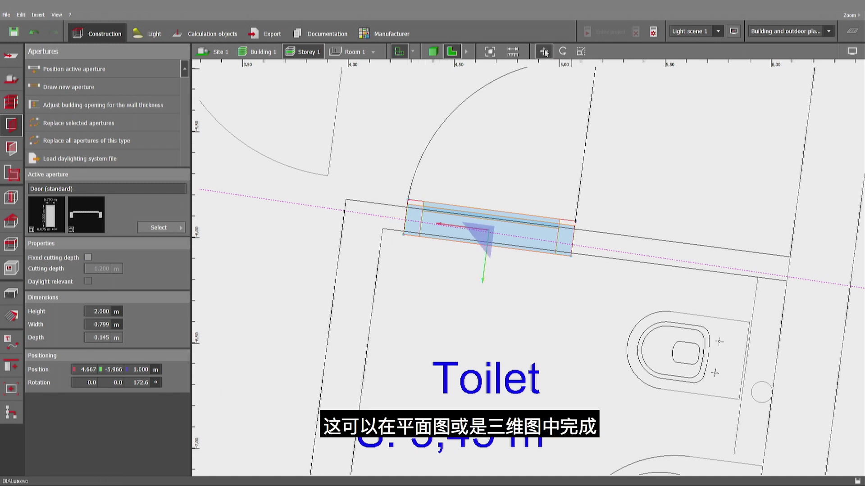
click(433, 51)
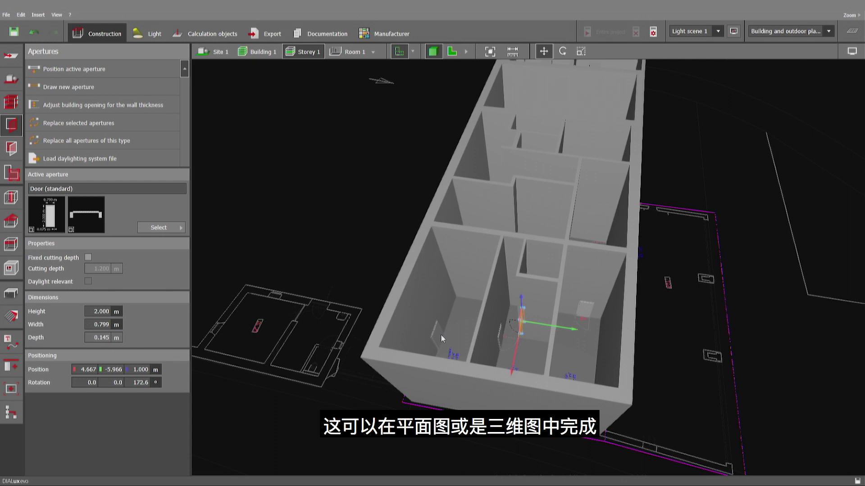
right_drag(441, 334, 520, 354)
click(588, 322)
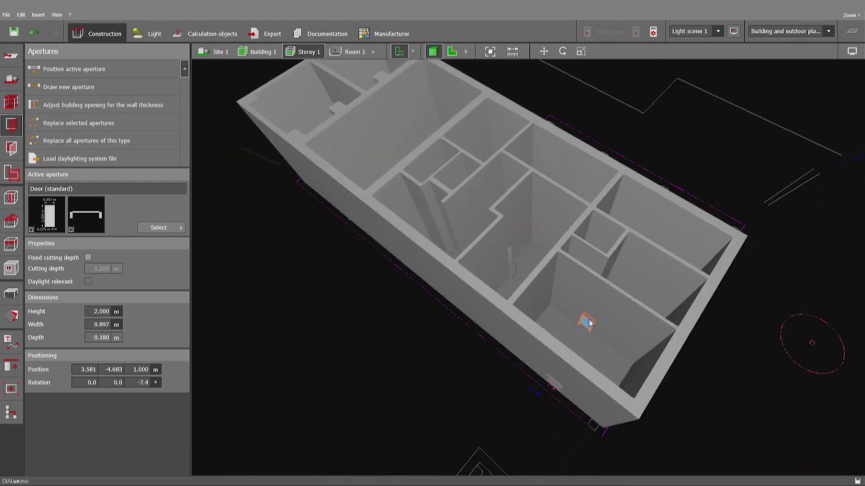
click(544, 51)
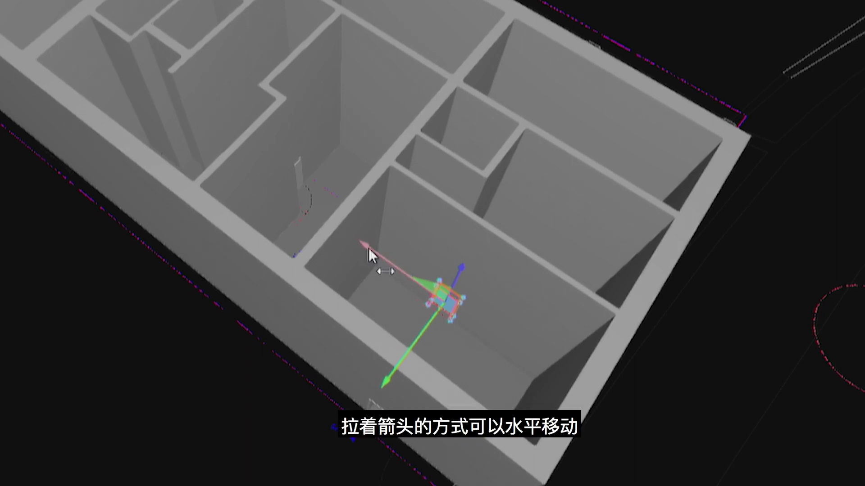
mouse_move(356, 245)
mouse_down()
mouse_move(449, 285)
mouse_move(432, 266)
mouse_up()
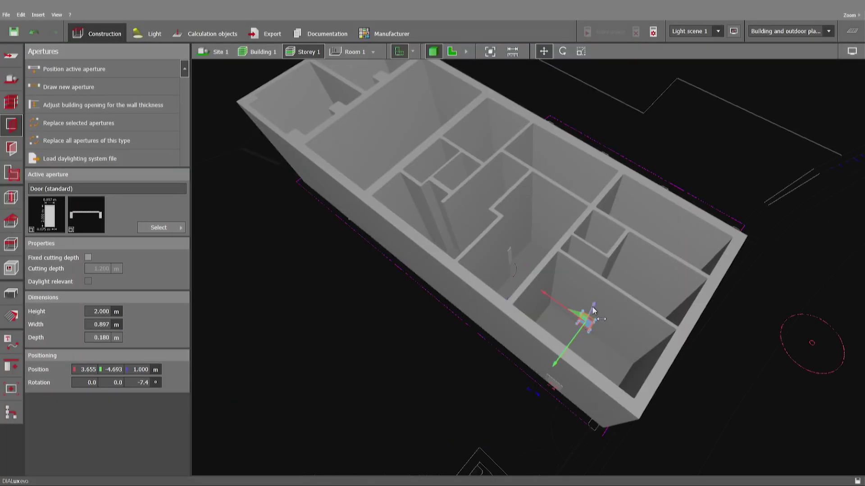
click(690, 372)
- In the 2D plan, enter a width of 0.8 m for the Toilet door, keeping height 2.000 m
click(451, 51)
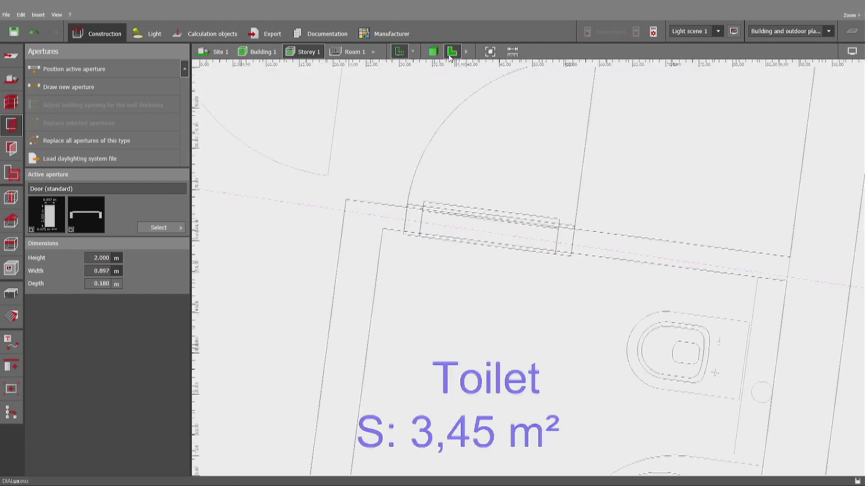
click(480, 240)
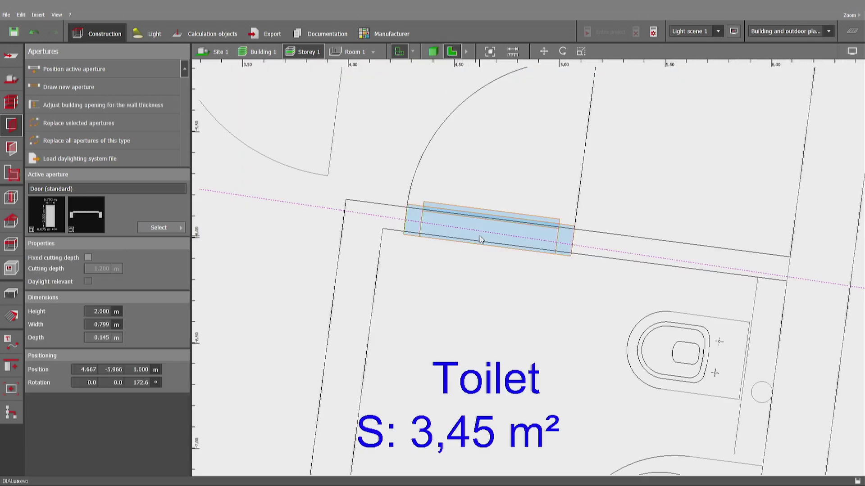
click(102, 325)
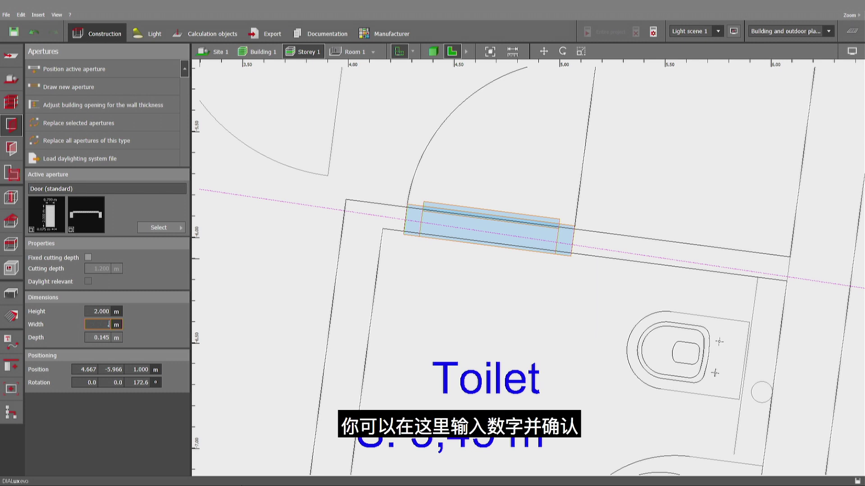
text(.8)
key(Return)
scroll(447, 305, down, 3)
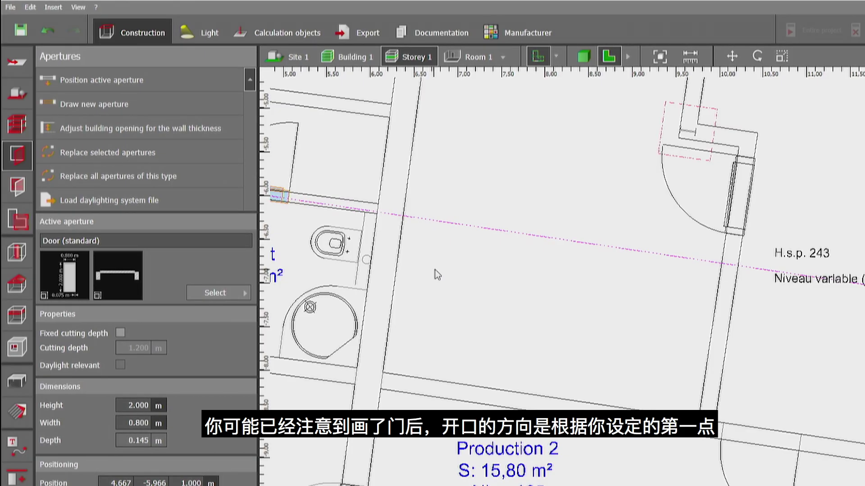
- Draw a new door between two points on the wall above Production 2
click(123, 104)
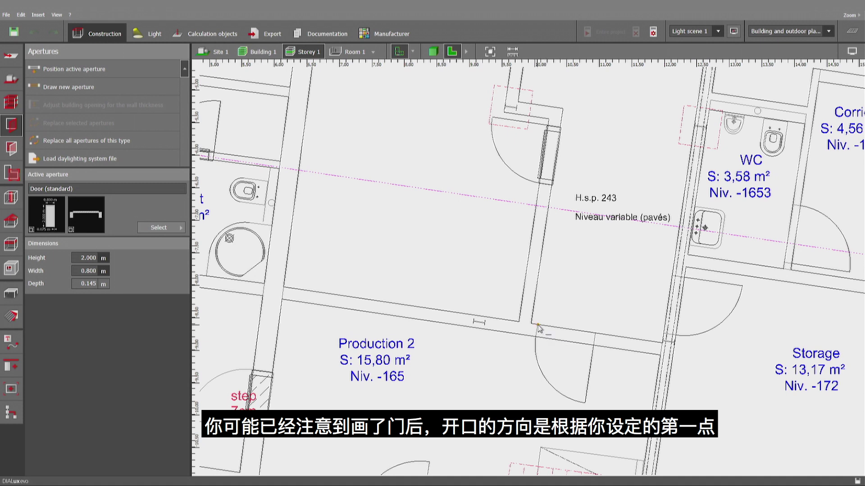
click(537, 325)
click(596, 334)
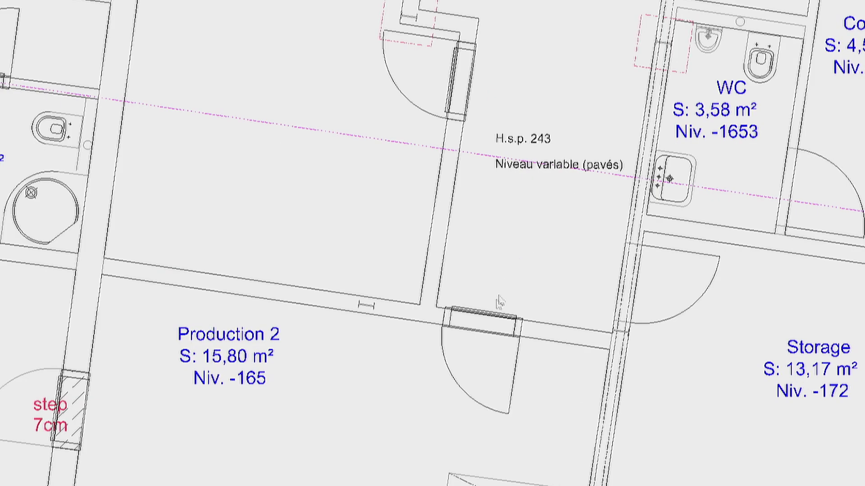
- Rotate the new door so it lies flush along the slanted wall
click(482, 328)
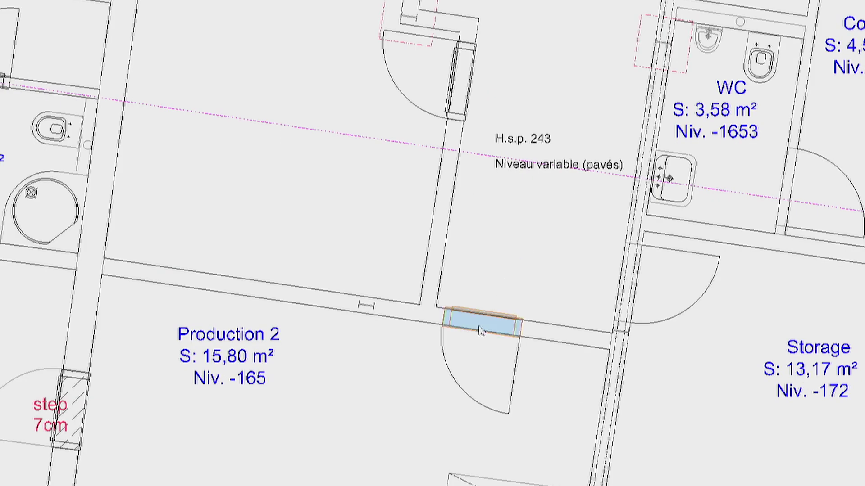
key(ctrl+e)
click(406, 331)
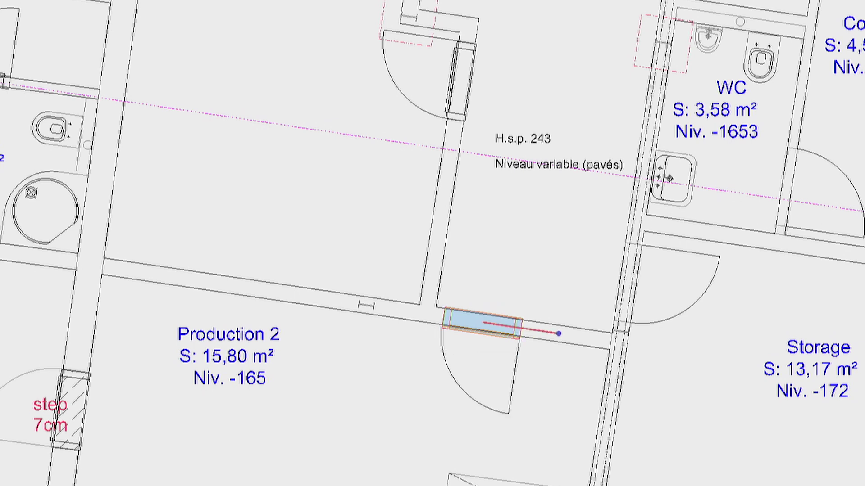
click(558, 334)
key(Escape)
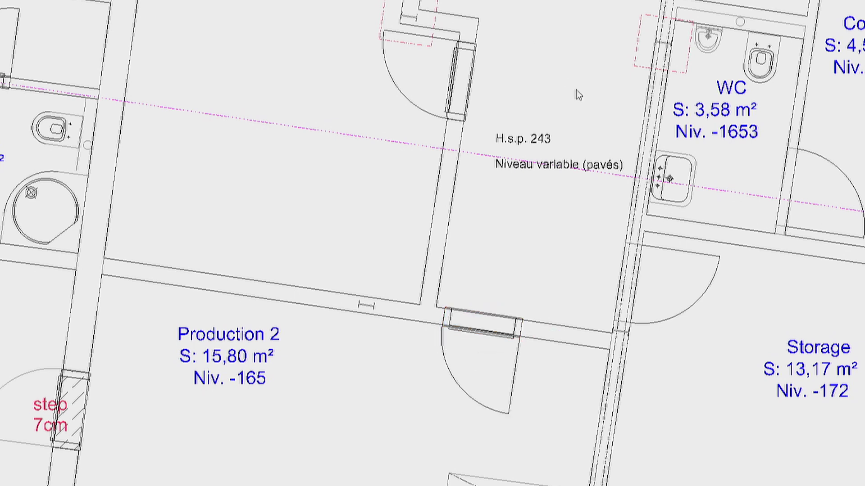
scroll(552, 228, down, 3)
- With Office/Reception in view, make Window (standard), 1.000 × 1.350 m with 0.800 m sill, the active aperture
scroll(550, 230, down, 2)
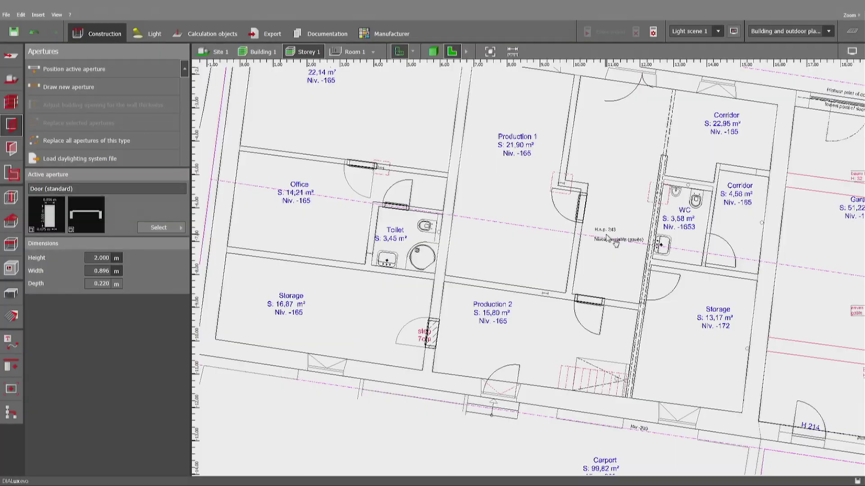
middle_drag(354, 264, 372, 309)
scroll(372, 310, up, 1)
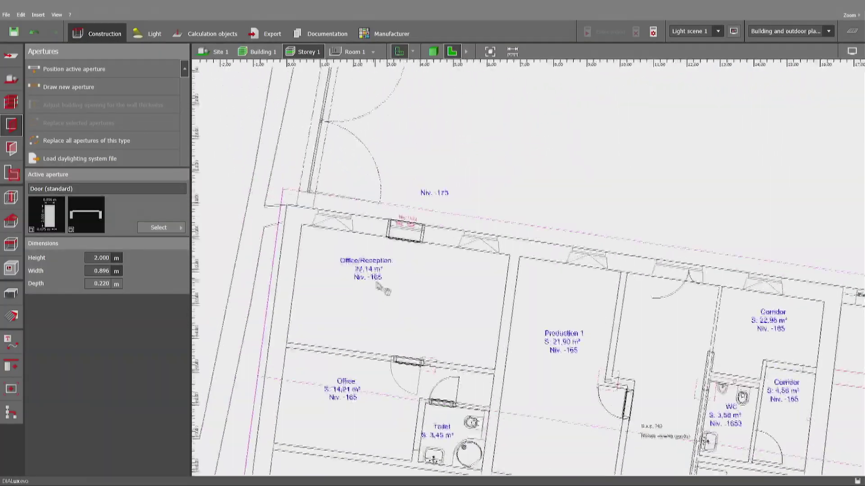
scroll(547, 317, up, 1)
scroll(547, 317, up, 1)
scroll(548, 317, up, 1)
scroll(549, 320, up, 1)
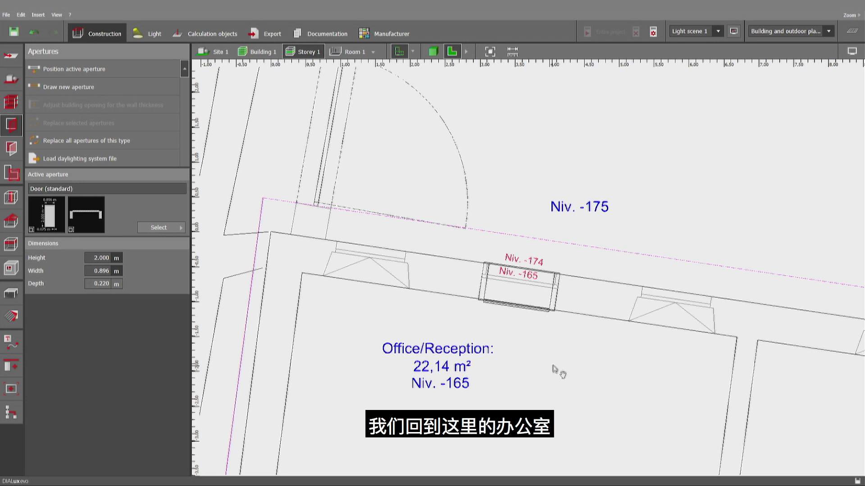
scroll(557, 372, up, 1)
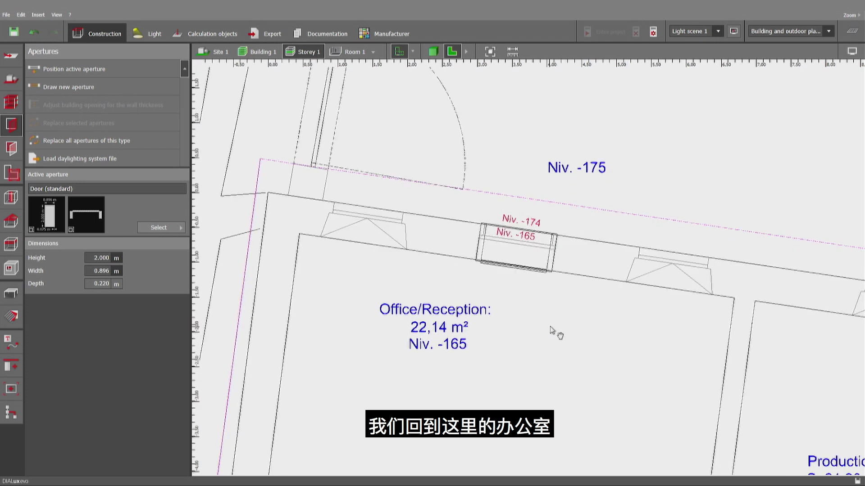
click(170, 228)
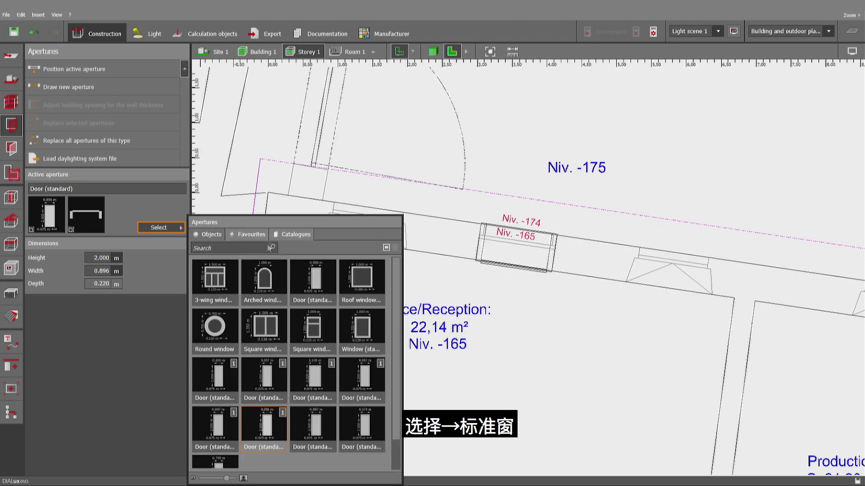
click(355, 335)
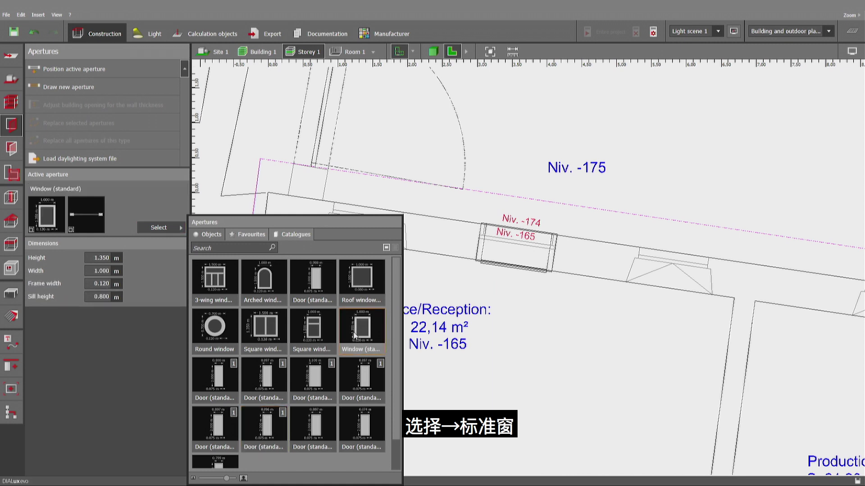
click(142, 346)
scroll(454, 315, down, 1)
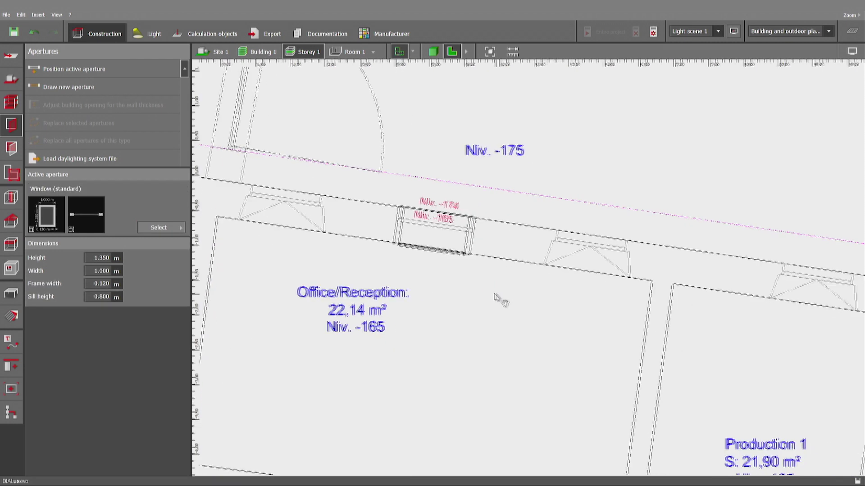
scroll(498, 299, down, 1)
scroll(434, 284, down, 1)
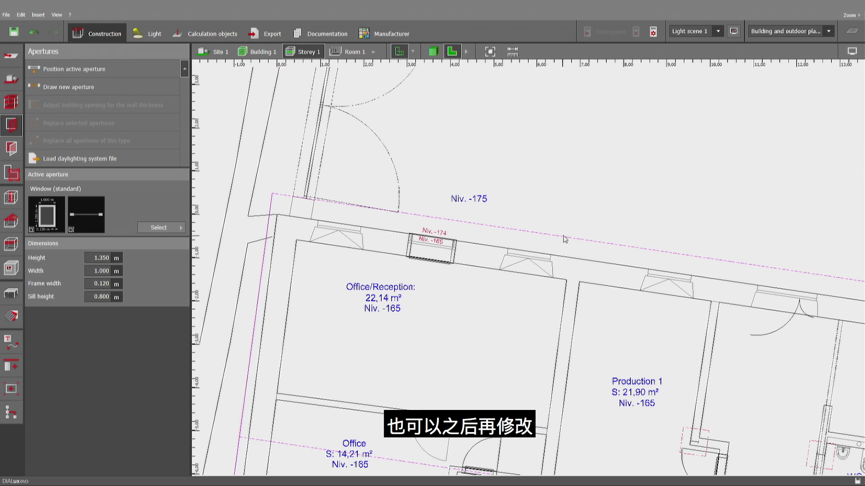
- Draw a 0.996 m standard window in Office/Reception's upper wall, left of the opening, and select it
click(101, 89)
scroll(327, 228, up, 5)
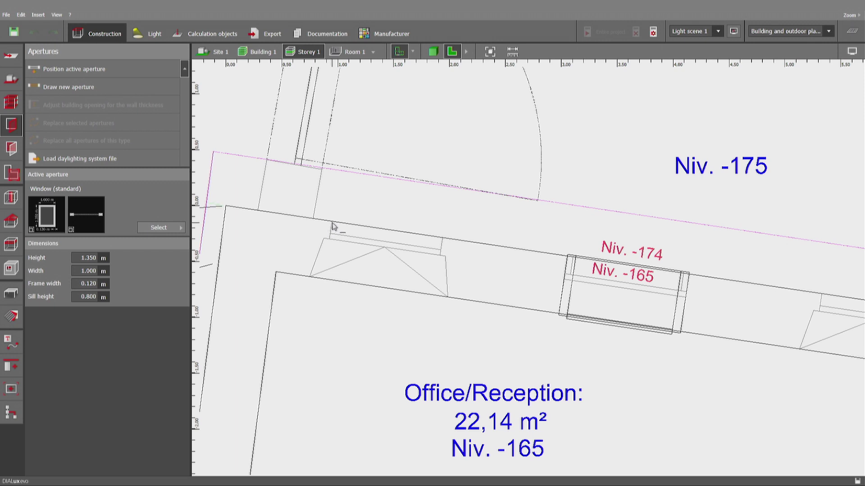
click(331, 222)
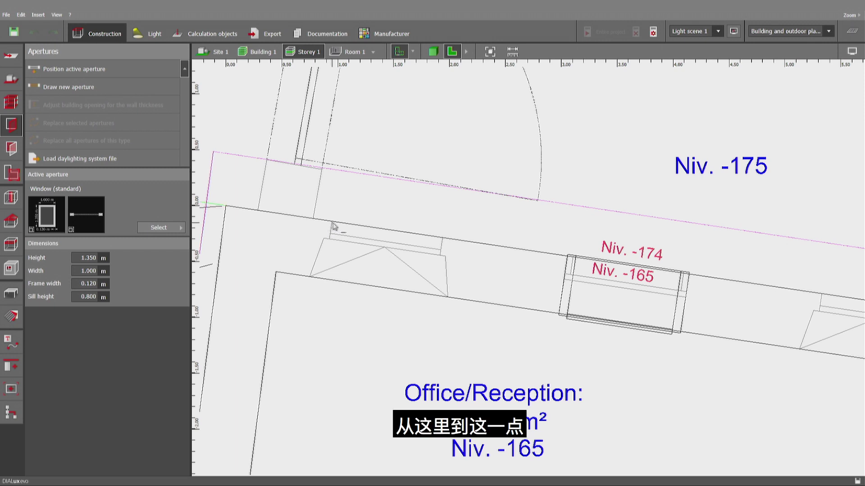
click(441, 238)
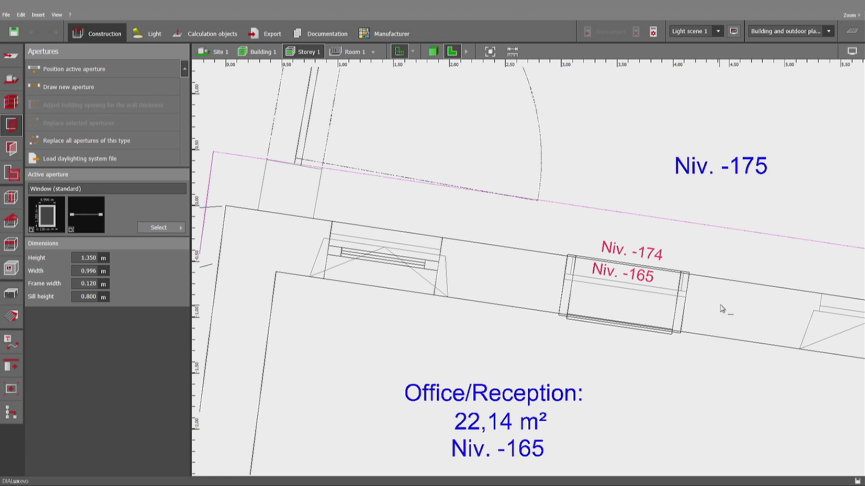
click(398, 264)
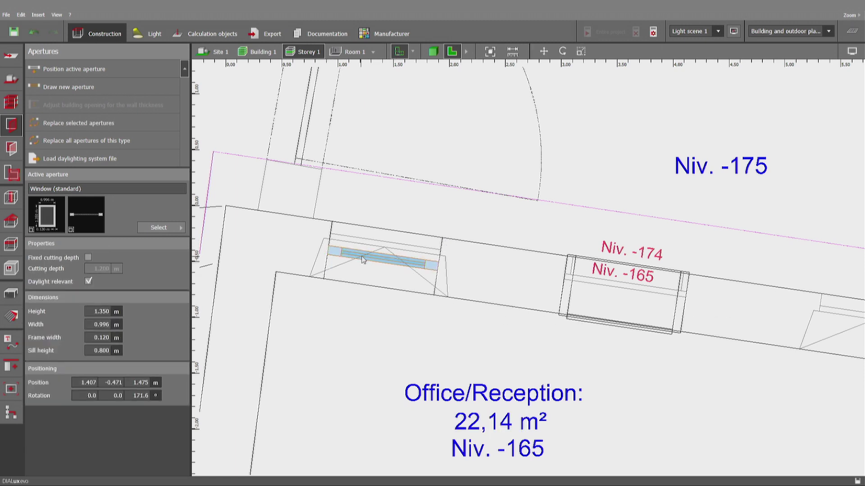
- Drag the Office/Reception window to the outer wall face, then check it in the 3D view
click(441, 256)
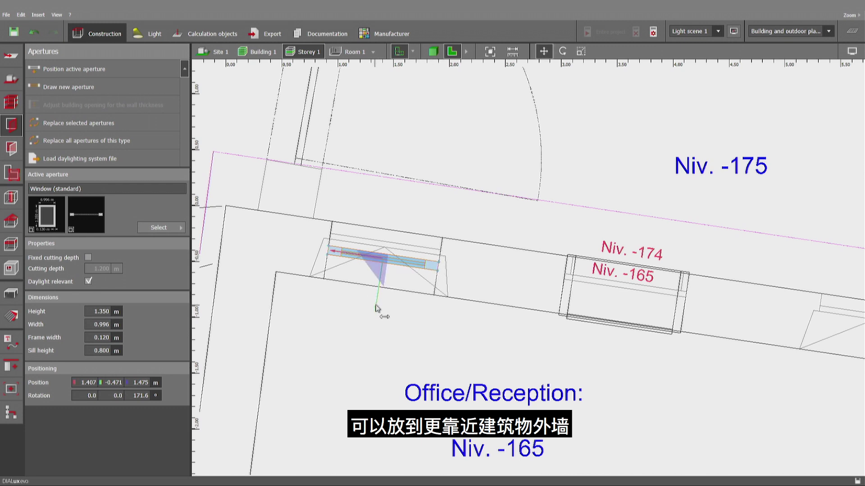
drag(376, 303, 377, 290)
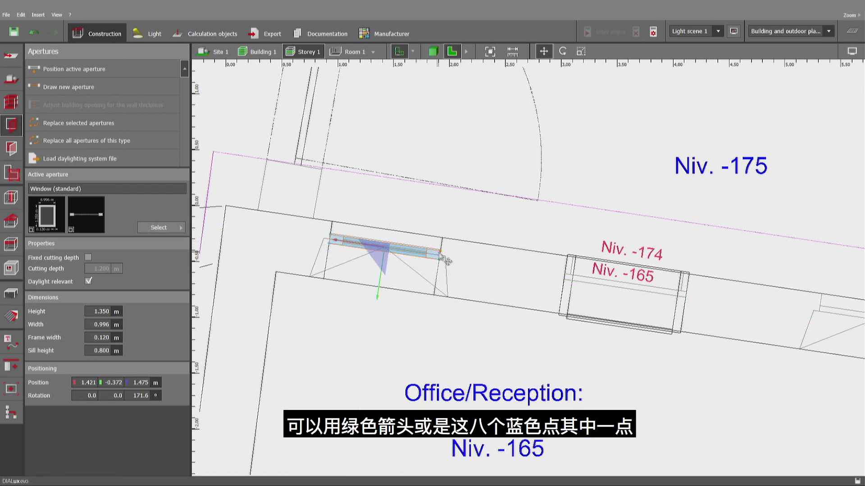
drag(441, 253, 442, 250)
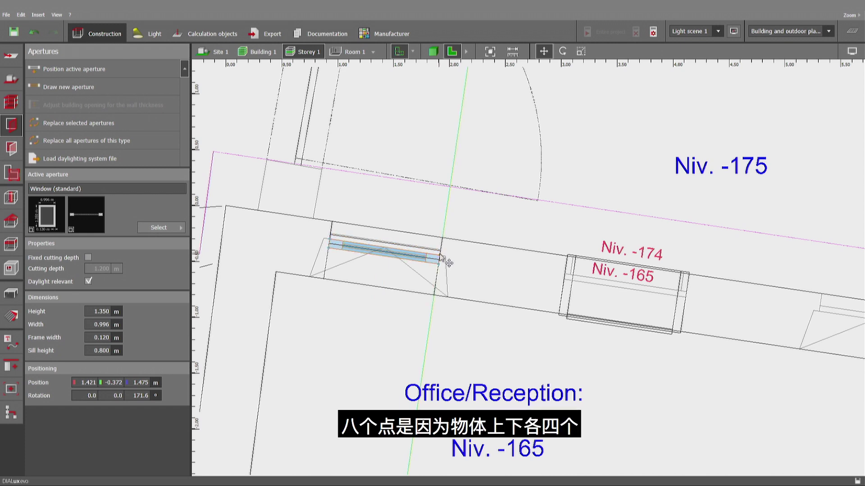
mouse_move(441, 250)
mouse_down()
mouse_move(438, 266)
mouse_move(442, 252)
mouse_up()
click(433, 51)
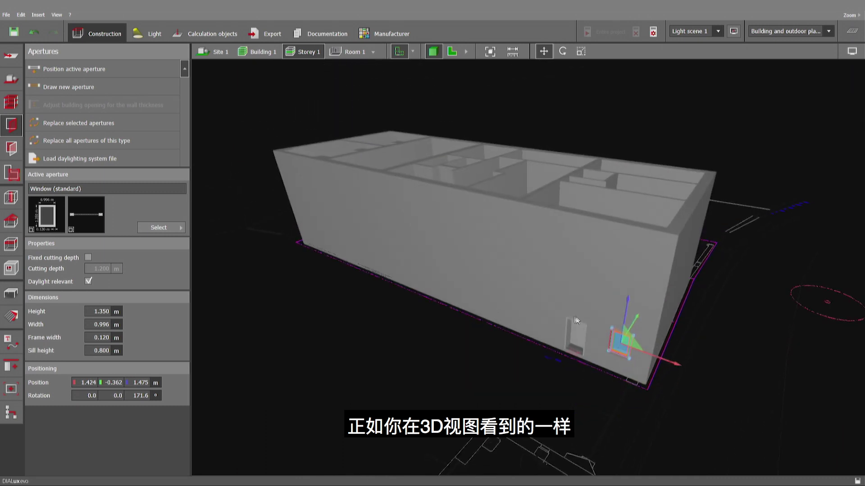
scroll(647, 331, up, 5)
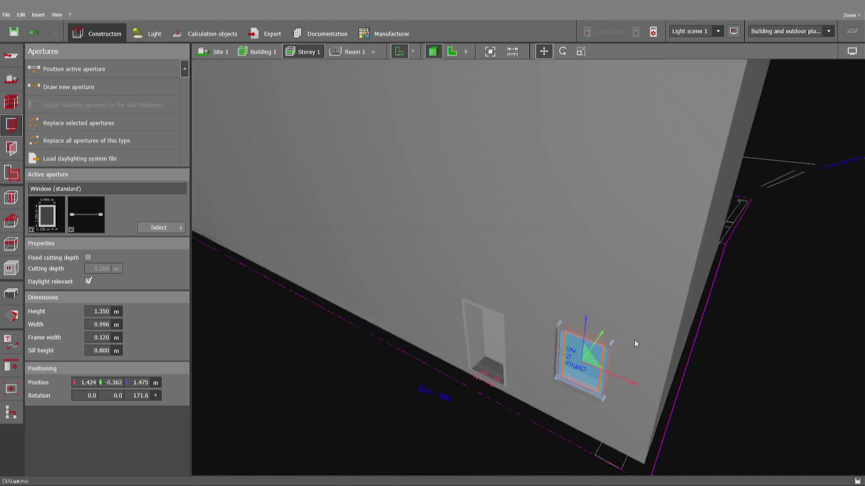
click(752, 346)
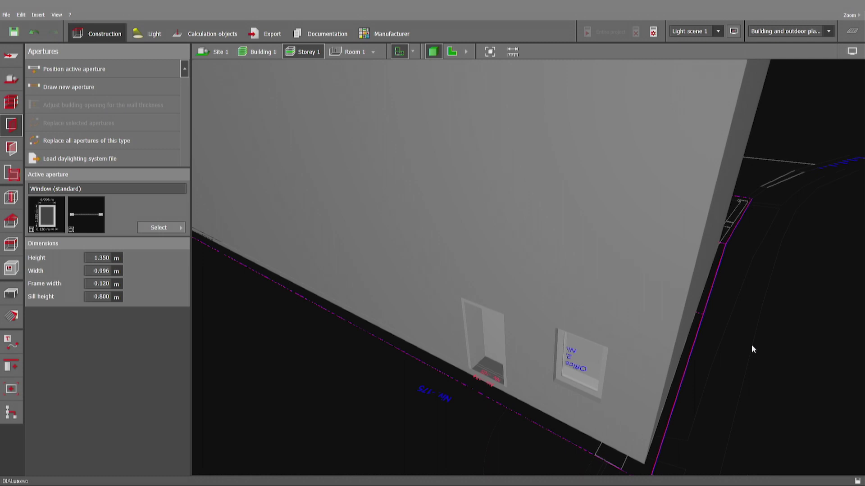
- Back in 2D, place three standard windows in upper-wall openings, including above Production 1 and the Corridor
click(452, 51)
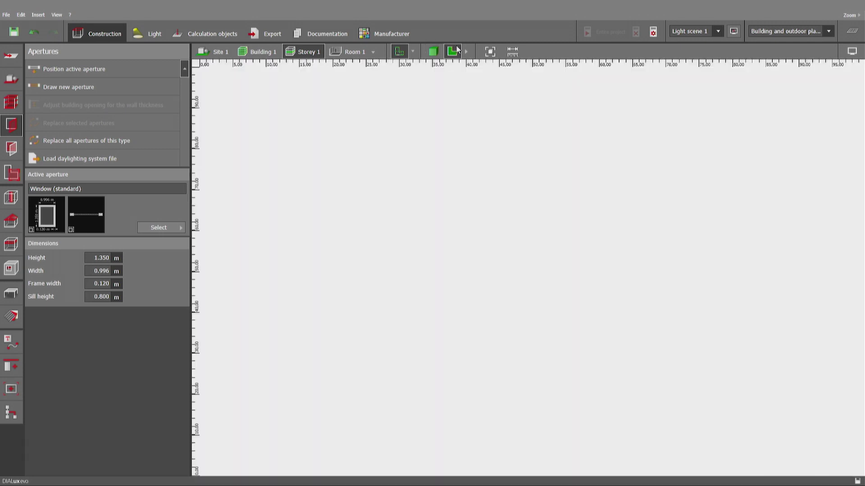
click(347, 226)
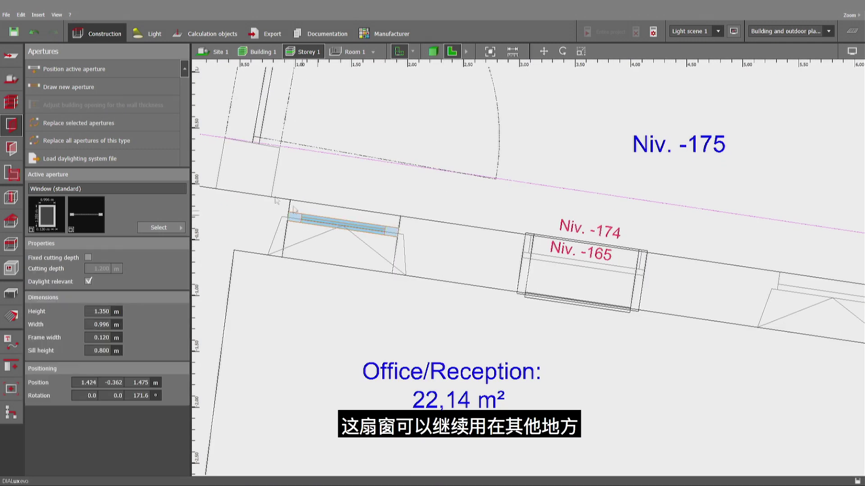
click(105, 69)
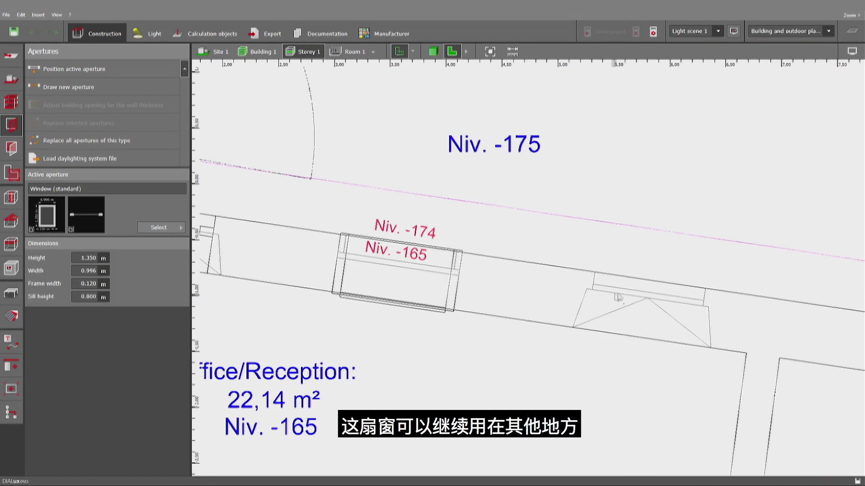
click(649, 301)
scroll(640, 303, down, 2)
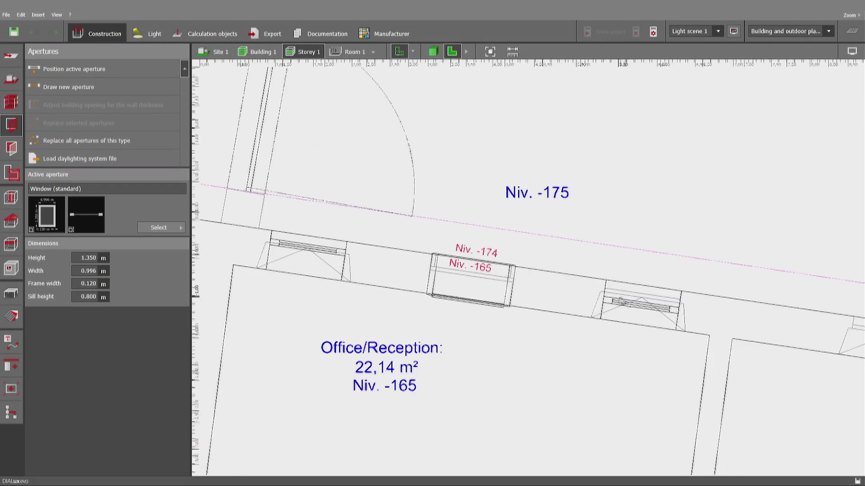
scroll(613, 306, down, 2)
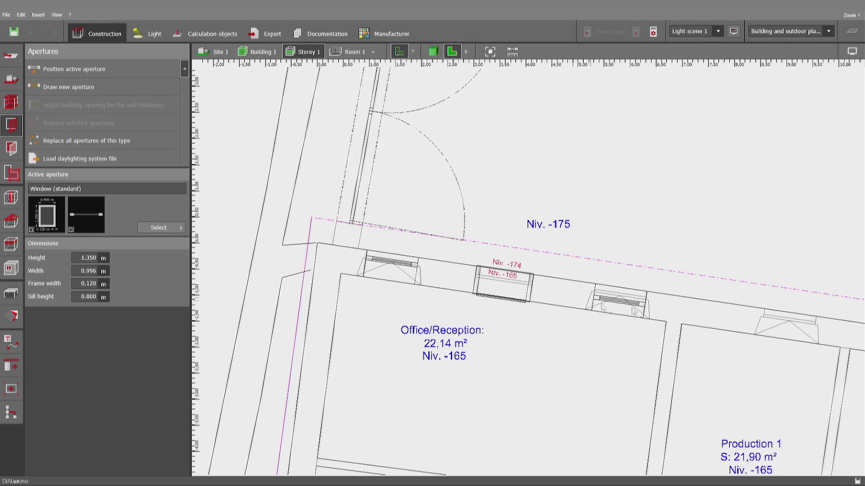
click(792, 325)
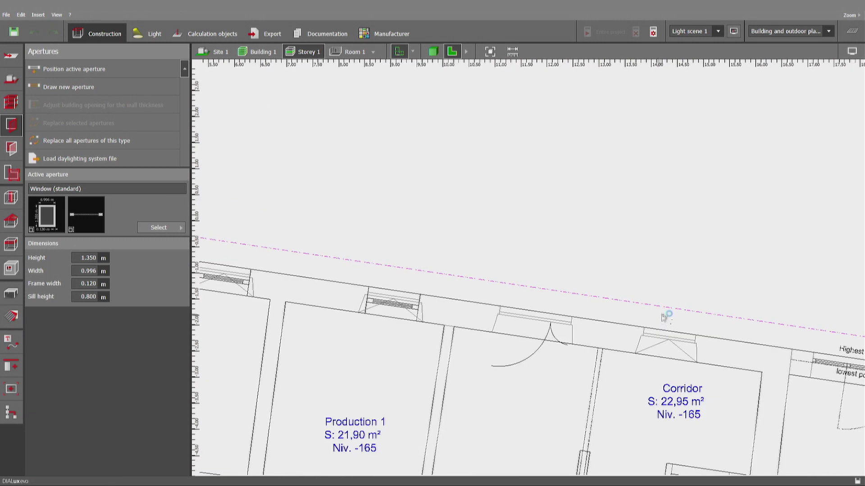
click(669, 343)
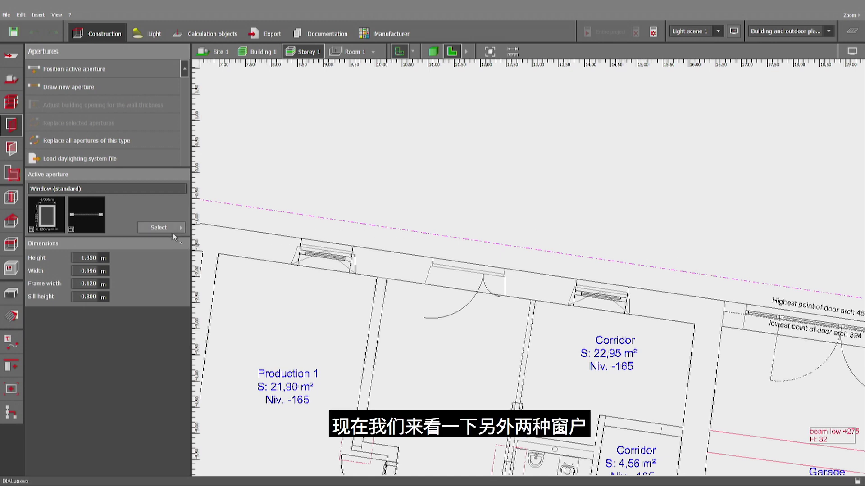
- Make Square window with mullion the active aperture, with height 2 m and sill height 0
click(158, 228)
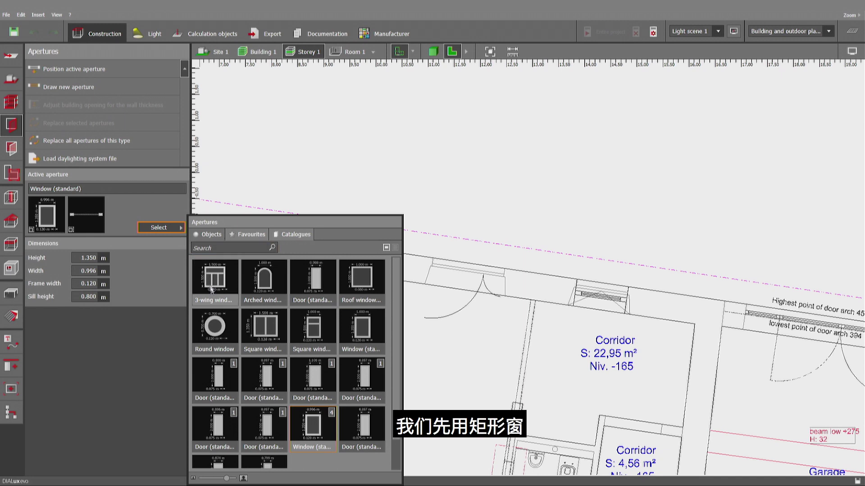
click(260, 333)
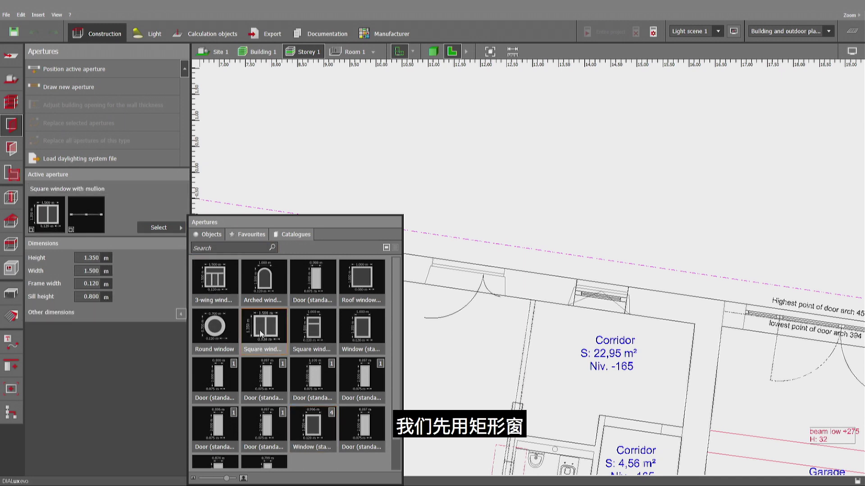
click(134, 360)
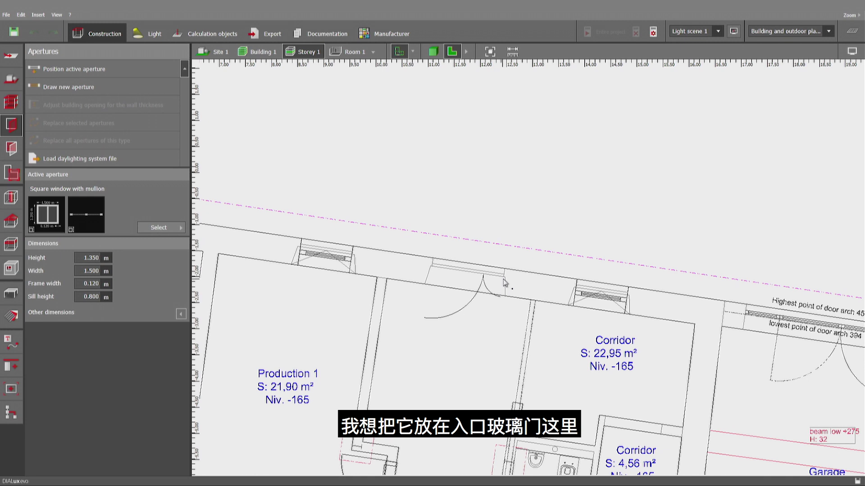
click(86, 257)
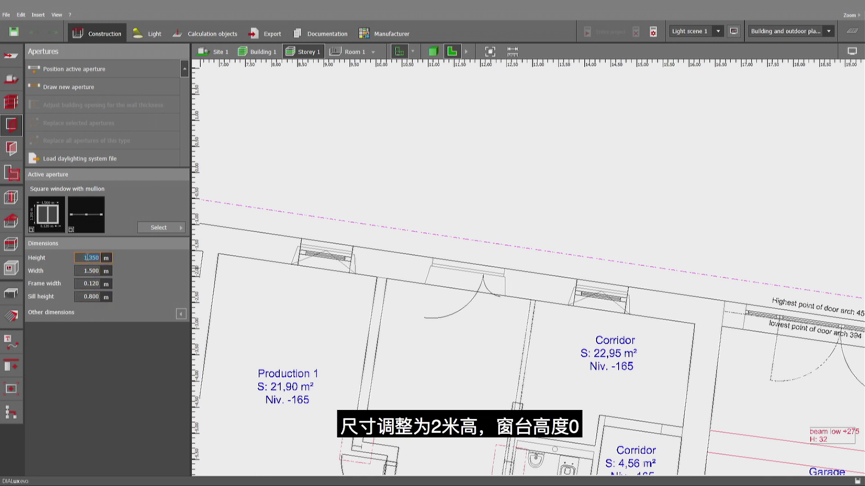
text(2)
click(97, 297)
text(0.000)
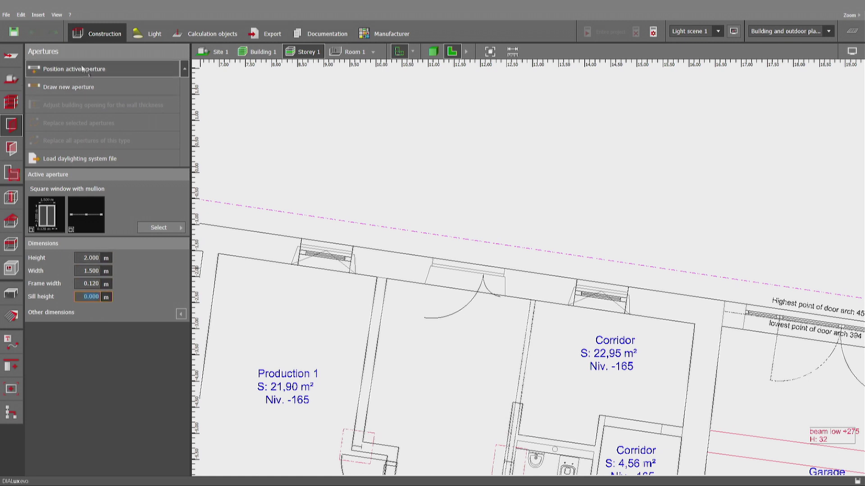
- Draw the 1.390 m-wide mullioned window across the entrance glass door opening
click(85, 86)
scroll(421, 275, up, 3)
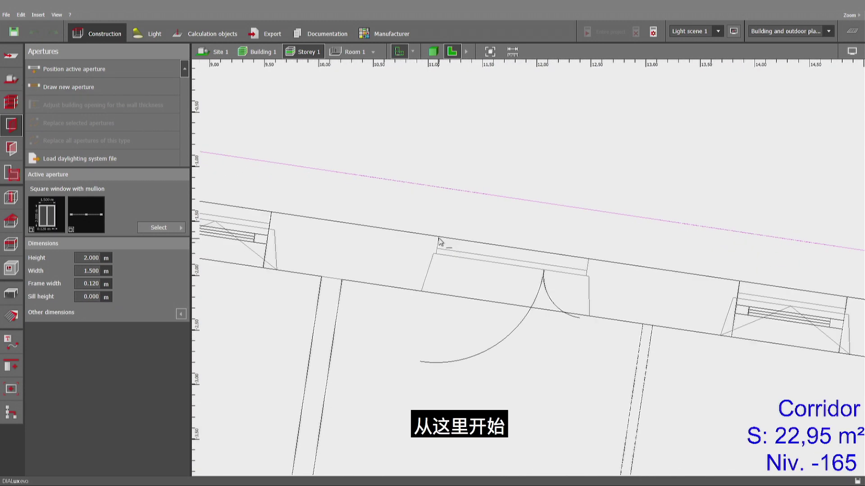
click(438, 237)
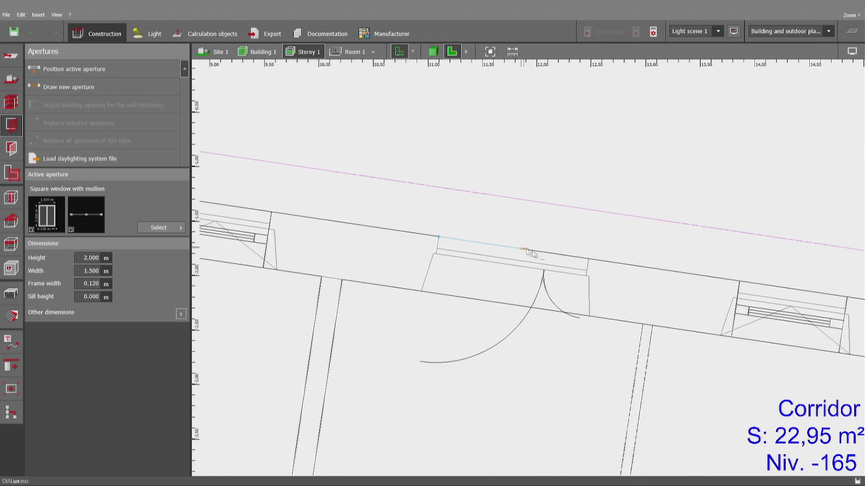
click(588, 259)
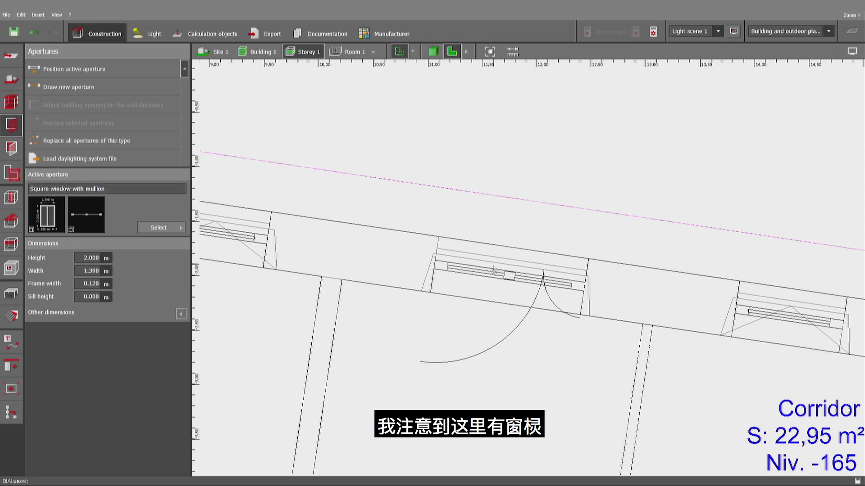
- Change the glass door window's mullion position from 0.3 m to 0.400 m under Other dimensions
click(180, 314)
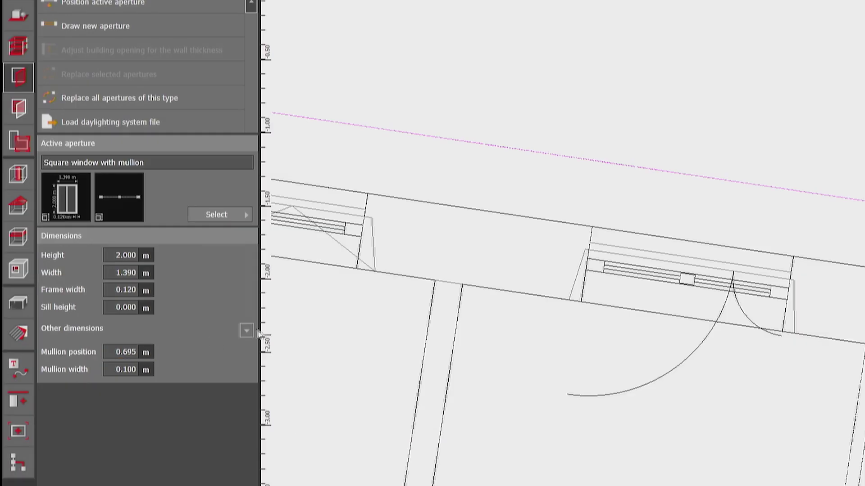
click(247, 331)
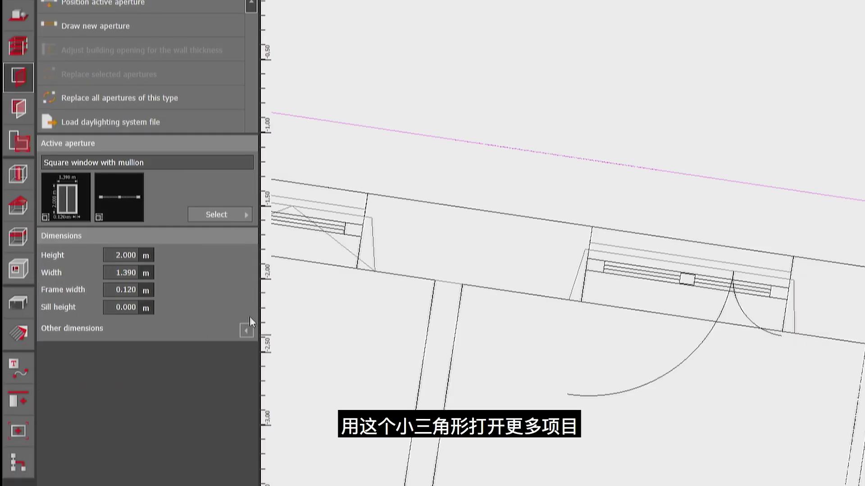
click(246, 331)
text(.3)
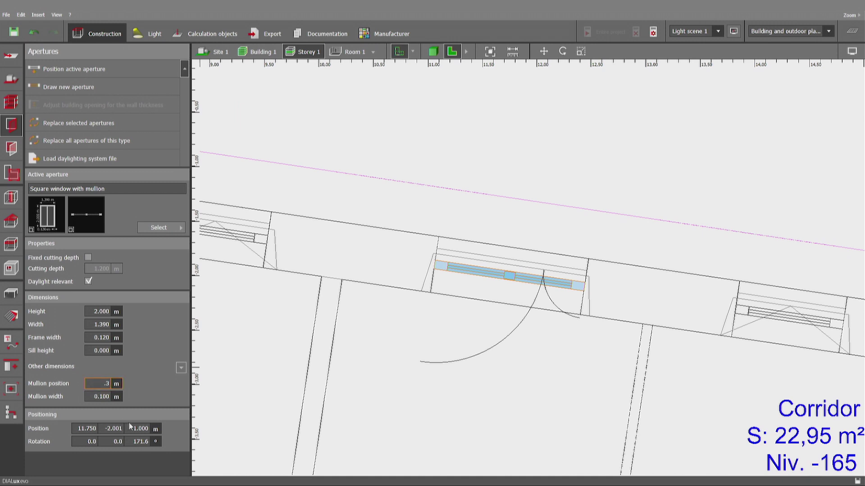
key(Return)
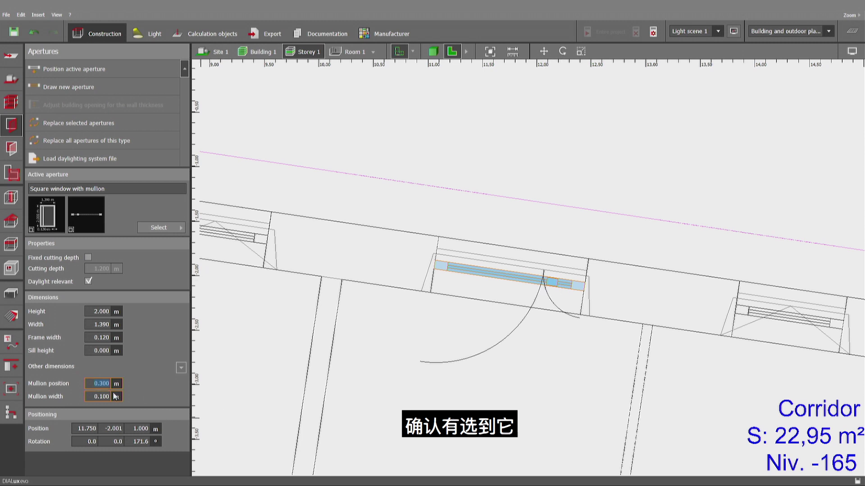
text(.4)
key(Return)
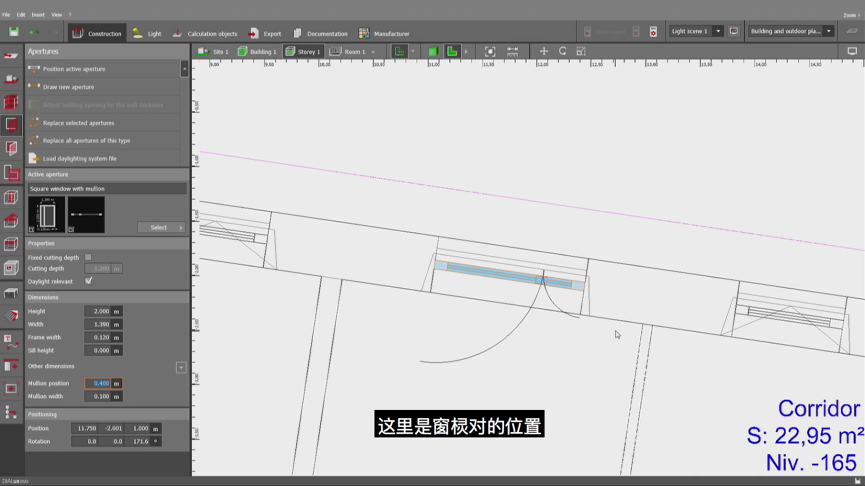
middle_drag(615, 330, 372, 318)
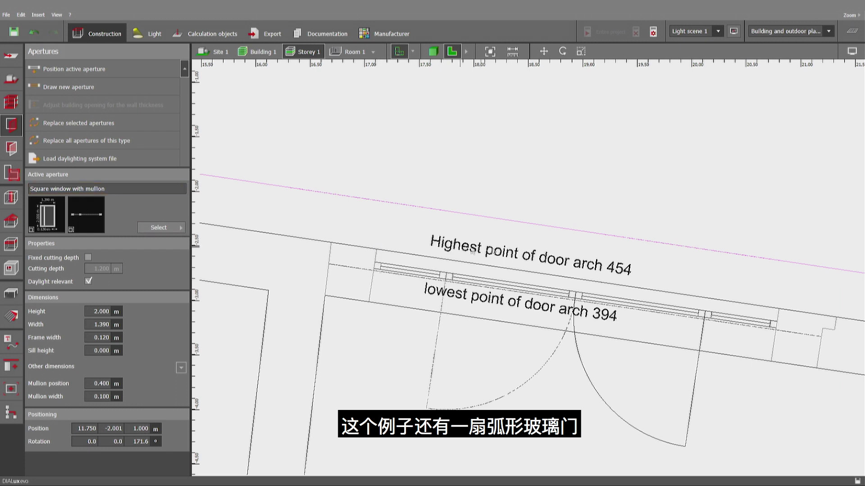
- Choose the Arched window aperture with sill height 0, rise 0.5 m and height 4.54 m
click(170, 228)
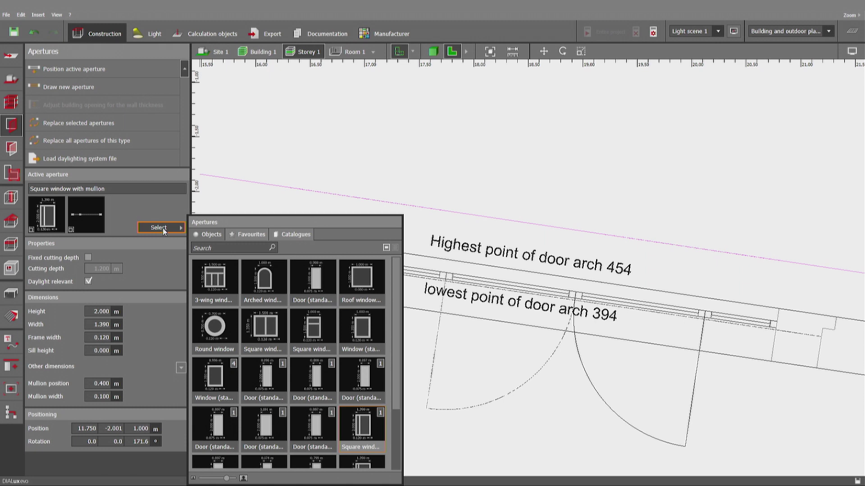
click(272, 278)
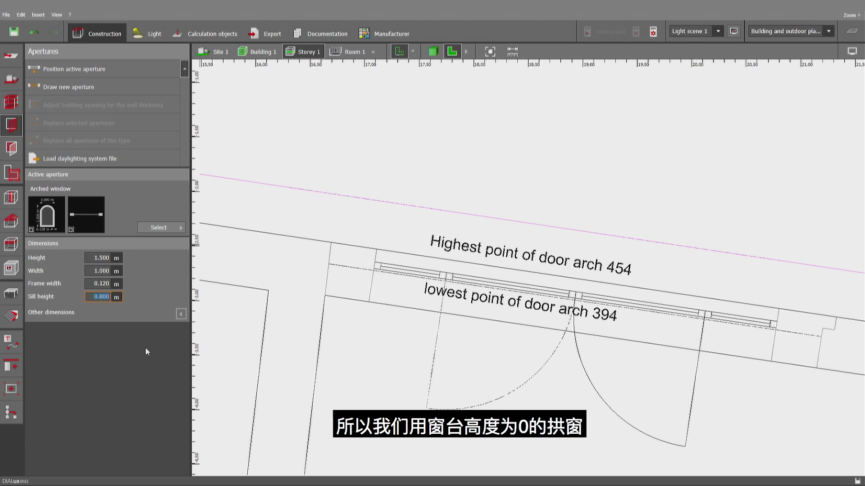
text(0)
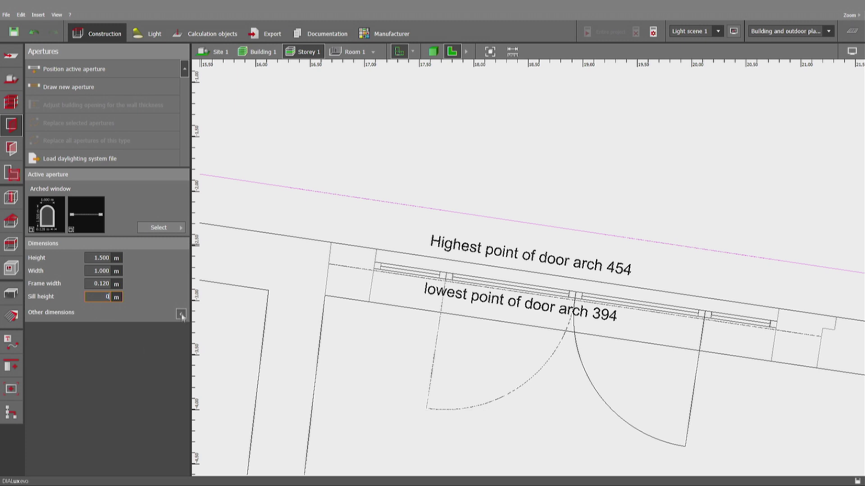
click(180, 315)
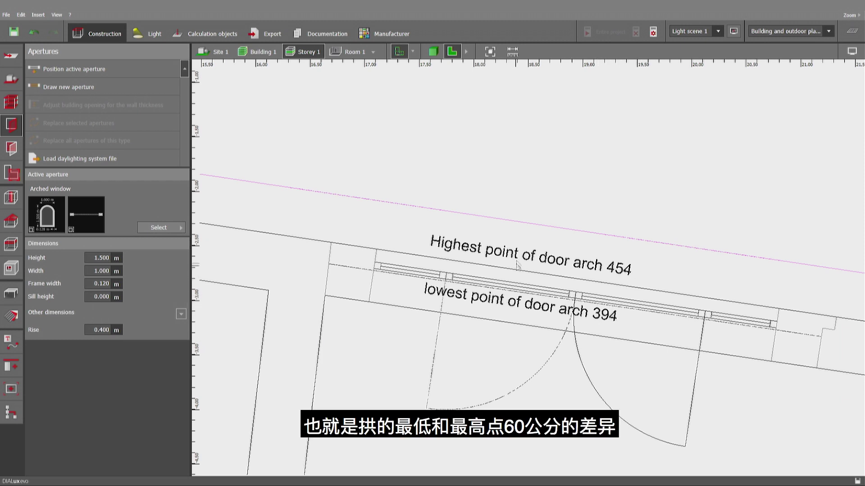
double_click(108, 329)
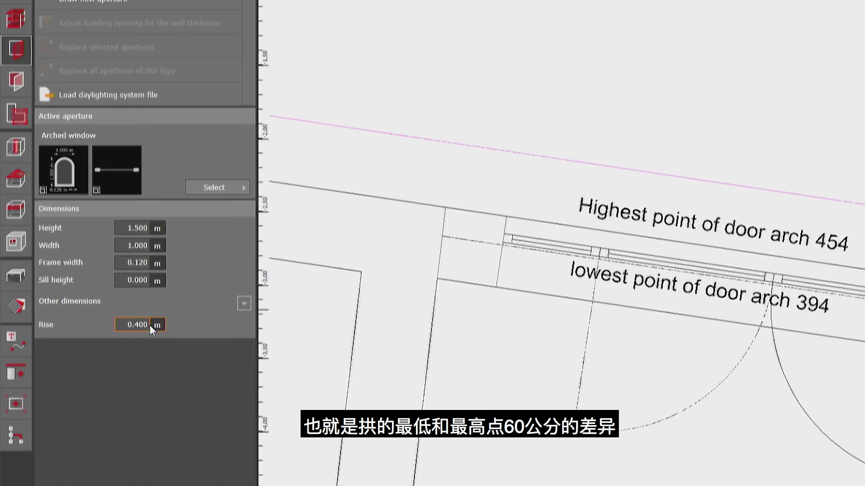
key(BackSpace)
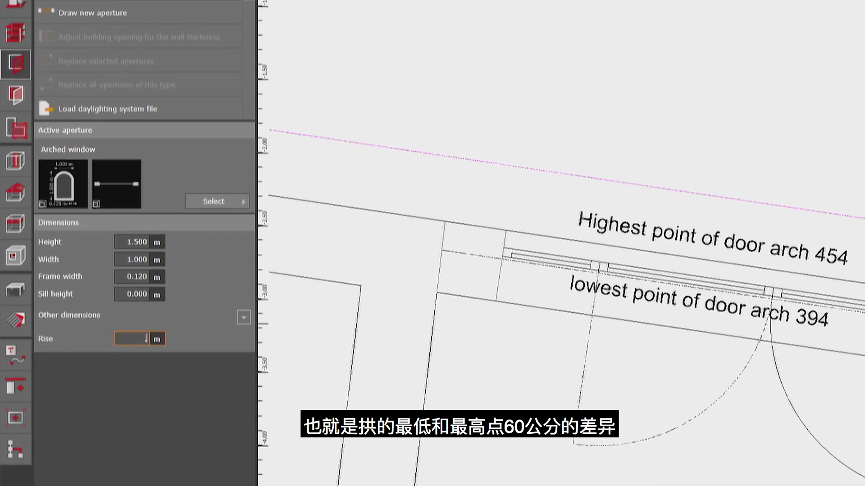
text(0.5)
key(Return)
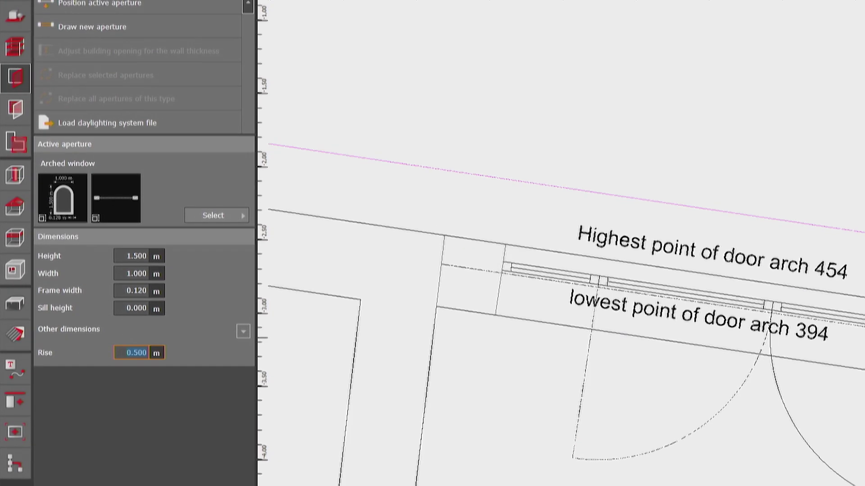
double_click(138, 270)
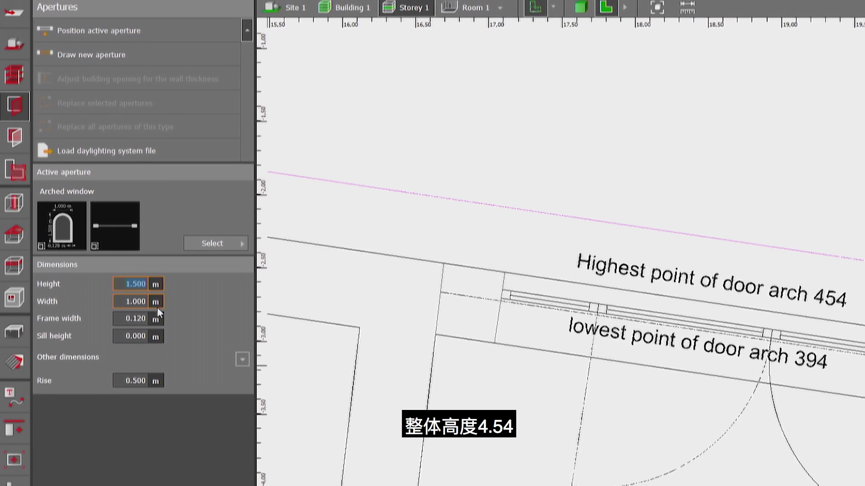
text(4.54)
key(Return)
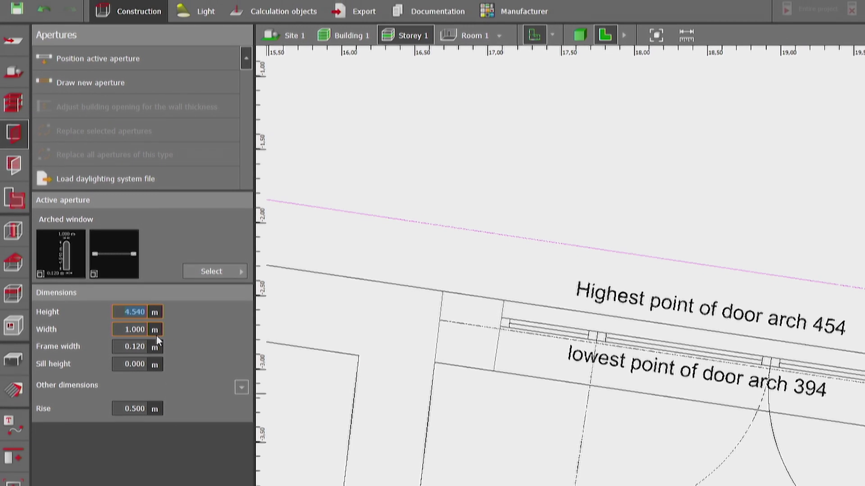
- Draw a 3.734 m arched door across the door-arch opening and move it onto the wall line
click(154, 94)
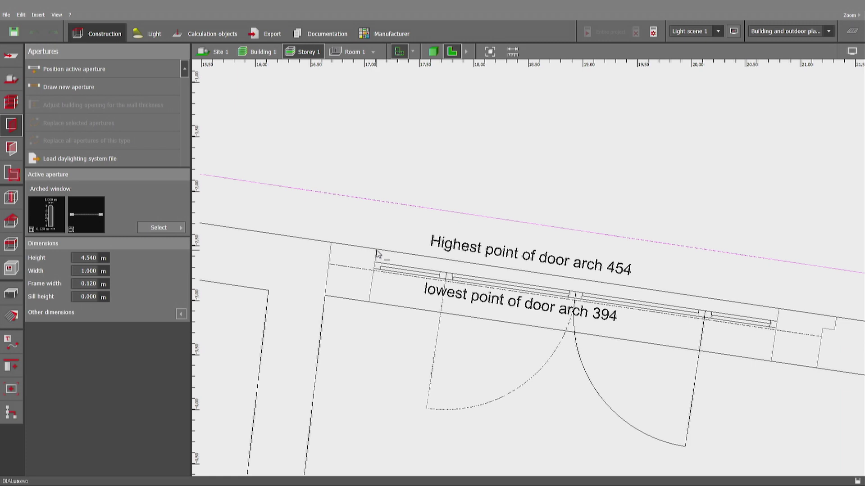
click(377, 251)
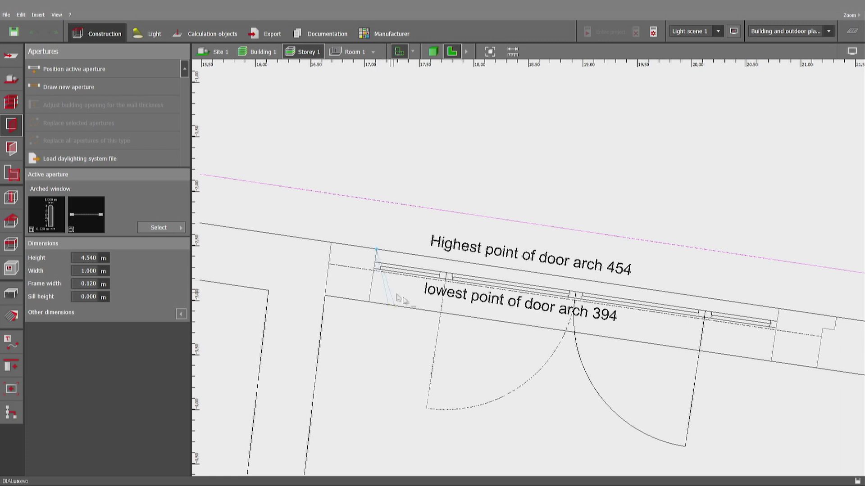
click(780, 310)
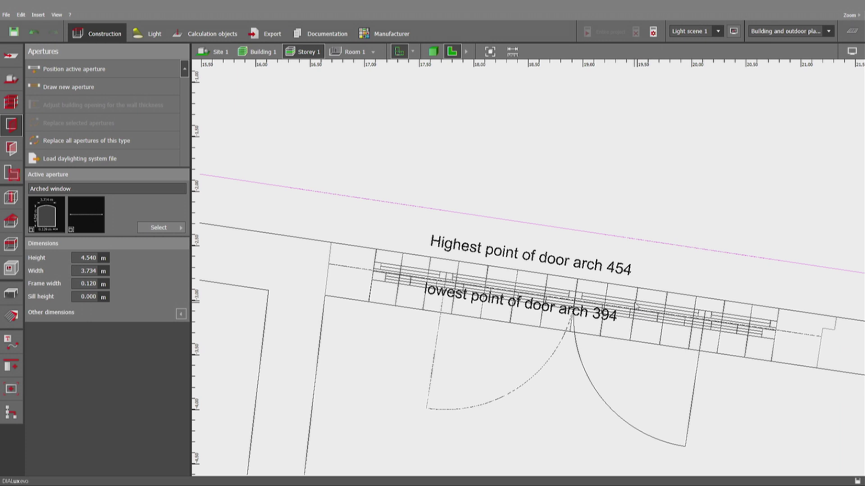
click(620, 316)
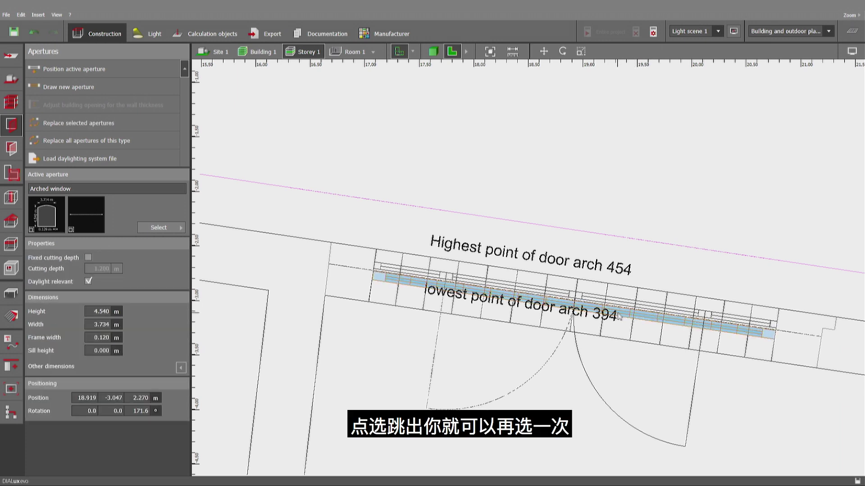
click(544, 51)
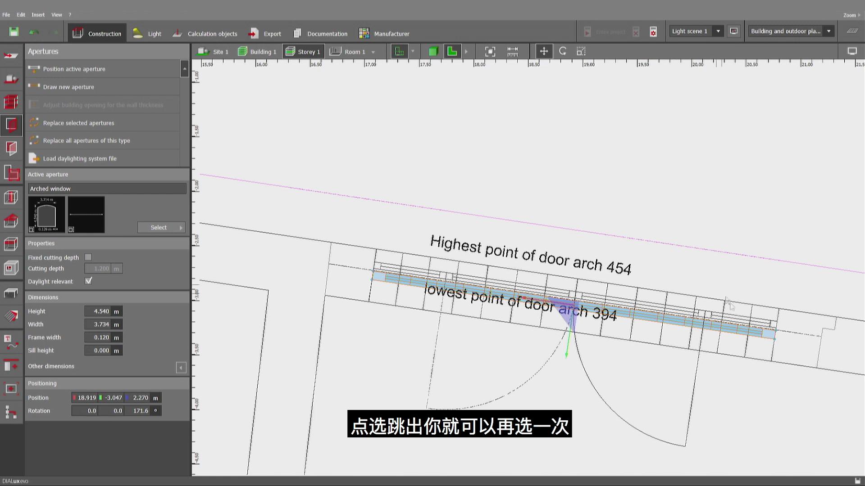
drag(785, 339, 777, 328)
- Switch to 3D and orbit to inspect the arched opening and windows in the outer wall
click(436, 53)
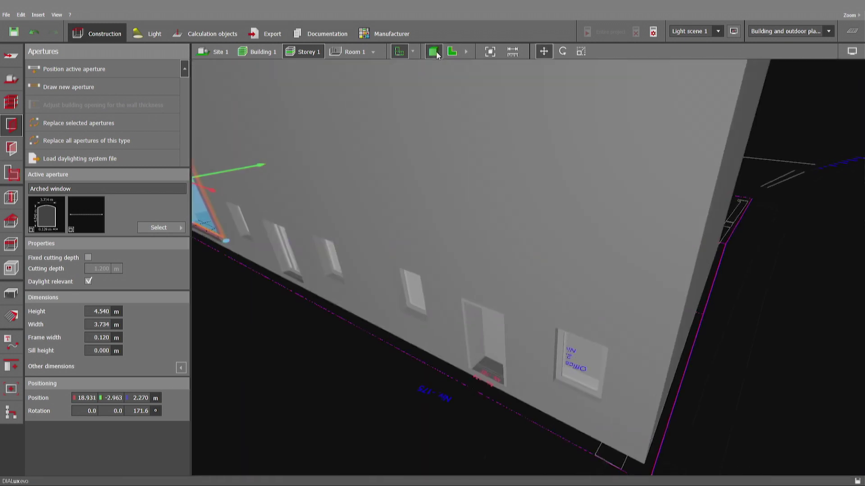
mouse_move(270, 338)
mouse_down()
mouse_move(328, 299)
mouse_move(516, 315)
mouse_move(366, 347)
mouse_move(438, 325)
mouse_move(436, 295)
mouse_move(430, 322)
mouse_up()
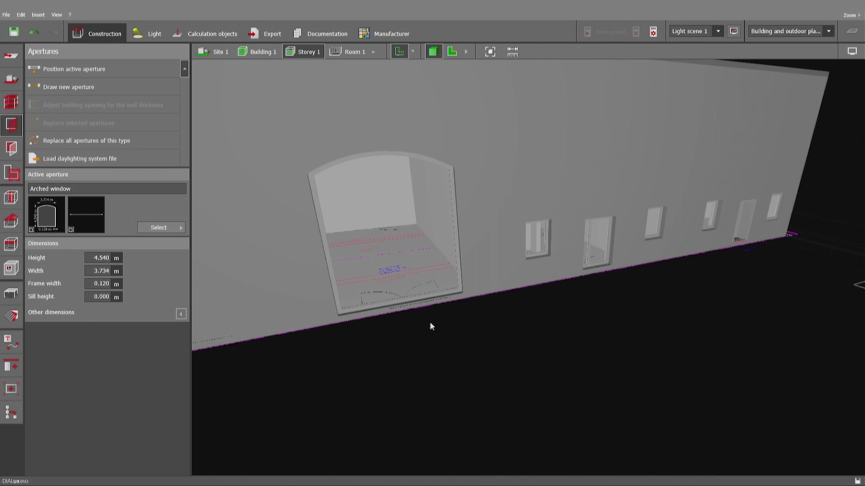